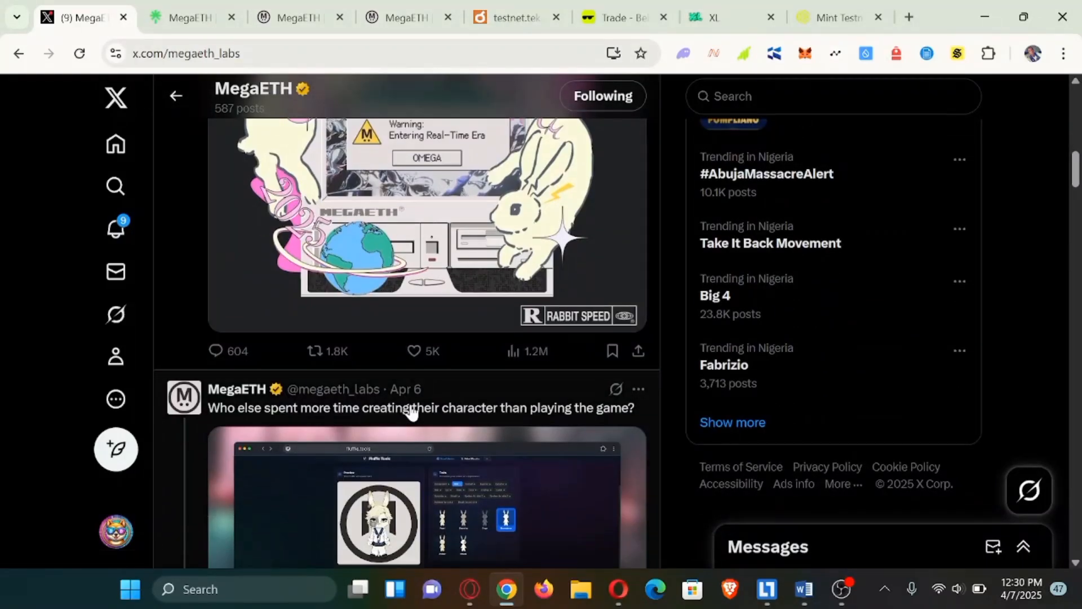
- Switch from the MegaETH profile to the MegaETH testnet site and copy Account 2's wallet address from MetaMask
{"action": "scroll", "coordinate": [412, 413], "scroll_direction": "up", "scroll_amount": 10}
{"action": "scroll", "coordinate": [411, 411], "scroll_direction": "up", "scroll_amount": 2}
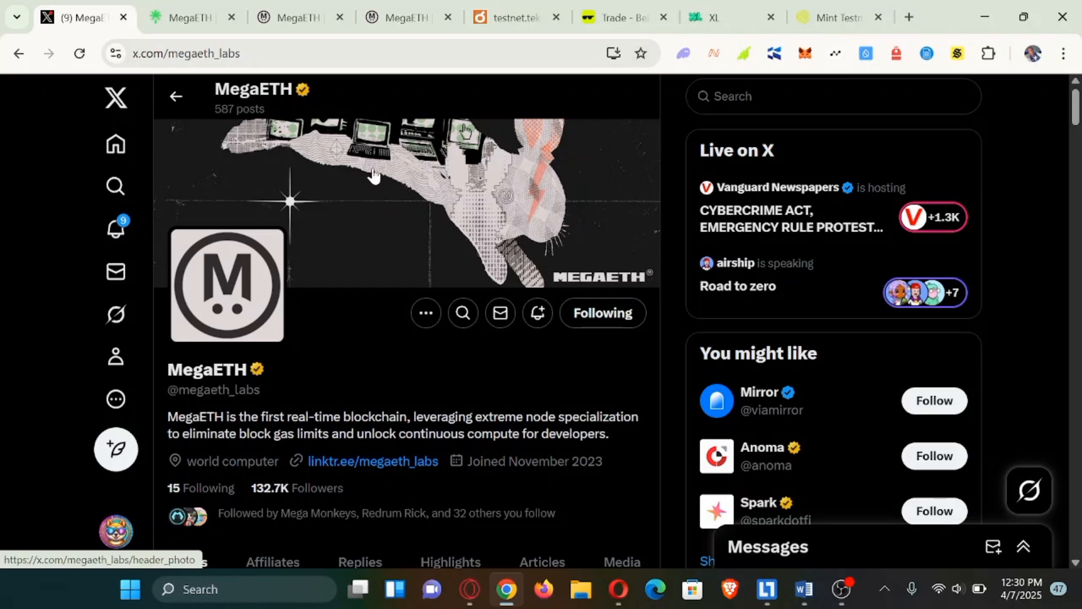
{"action": "left_click", "coordinate": [396, 18]}
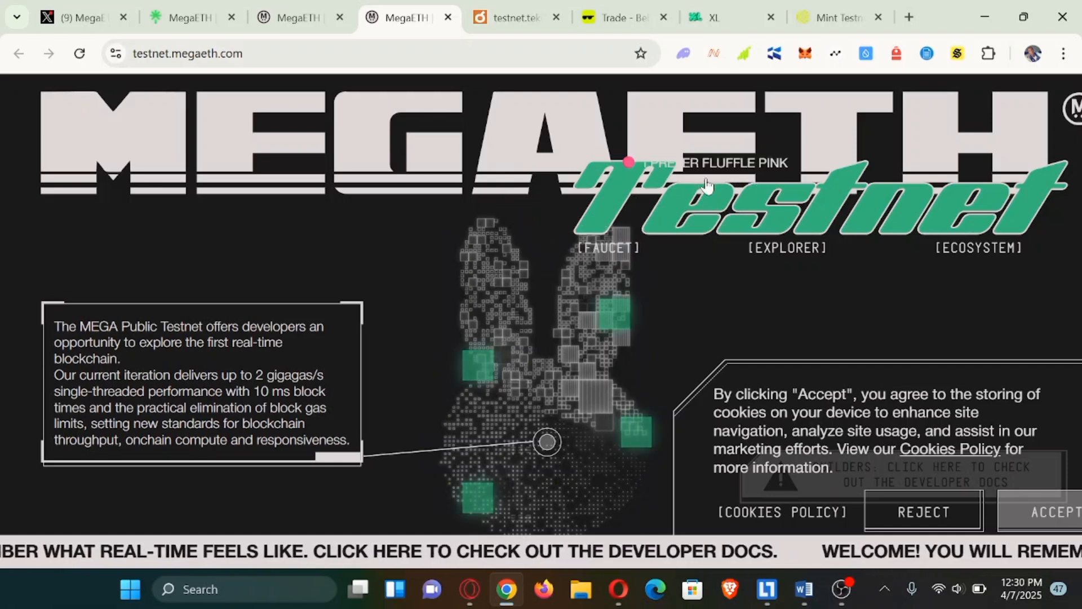
{"action": "left_click", "coordinate": [805, 54]}
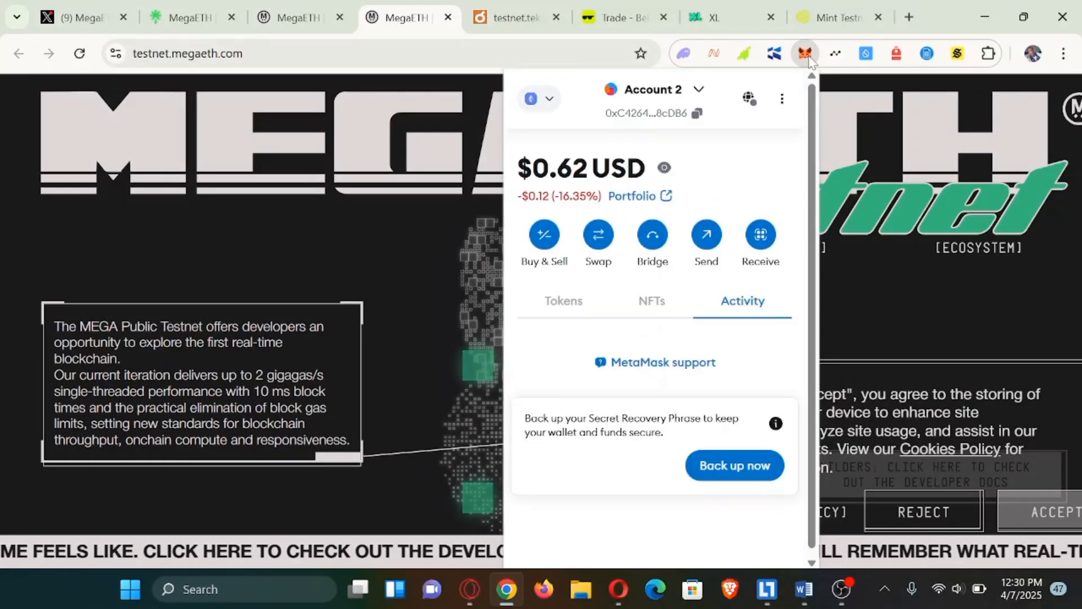
{"action": "left_click", "coordinate": [695, 114]}
{"action": "left_click", "coordinate": [431, 222]}
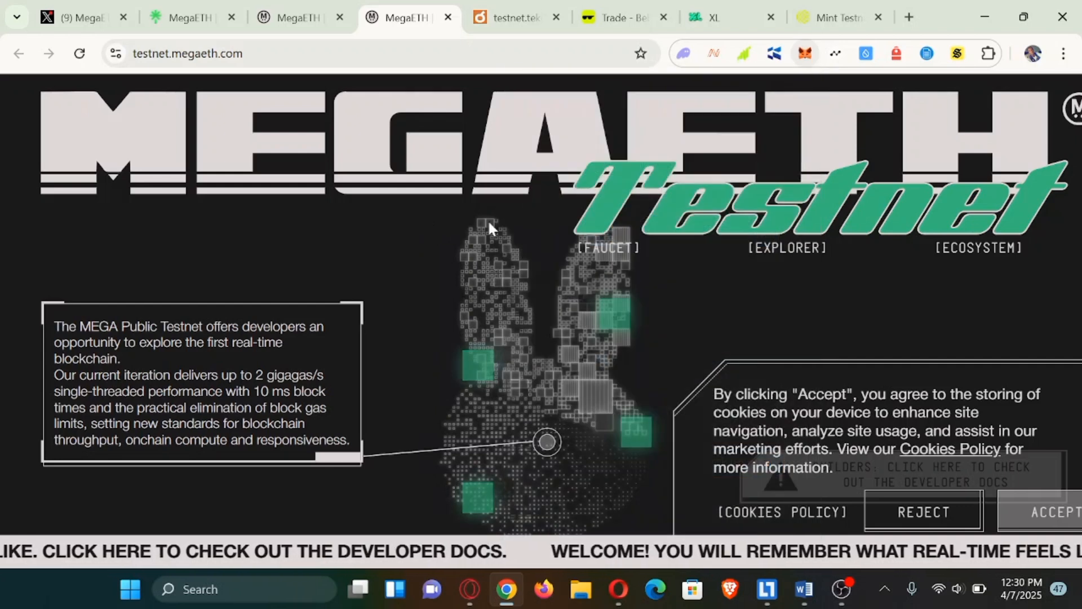
- Enter the copied wallet address in the MegaETH testnet faucet form and close the form without requesting testnet ETH
{"action": "left_click", "coordinate": [628, 254]}
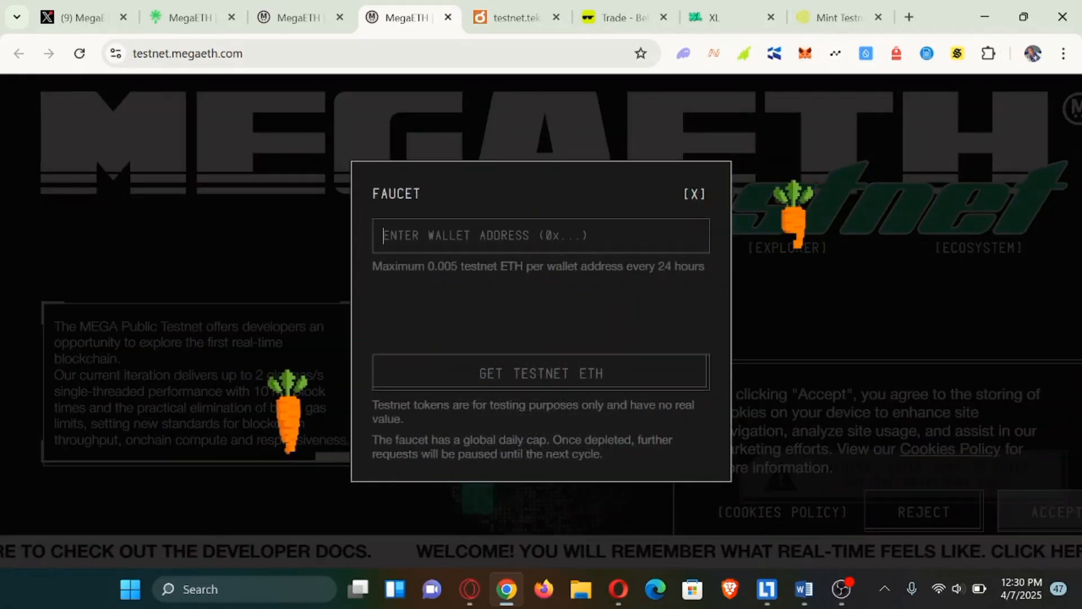
{"action": "key", "text": "ctrl+v"}
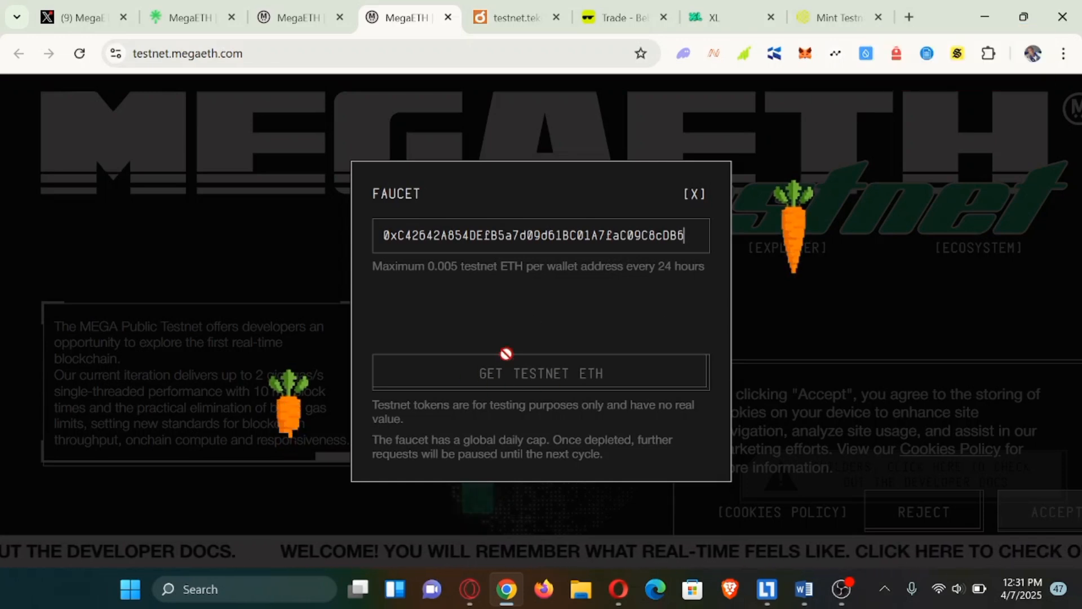
{"action": "left_click", "coordinate": [694, 194]}
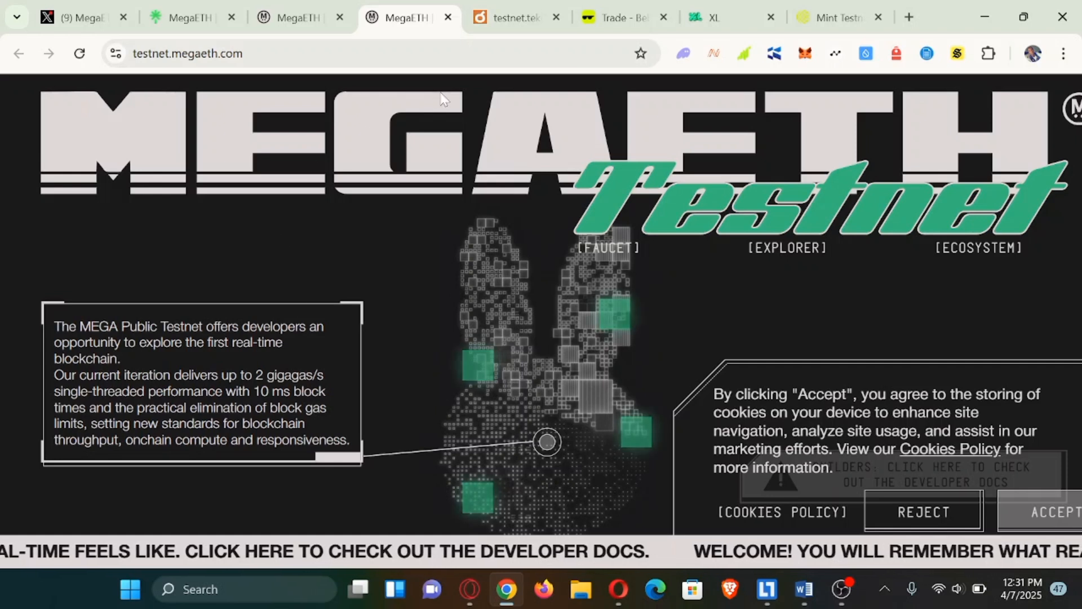
- Switch to the Teko testnet site and look over the test tokens offered for minting
{"action": "left_click", "coordinate": [491, 19]}
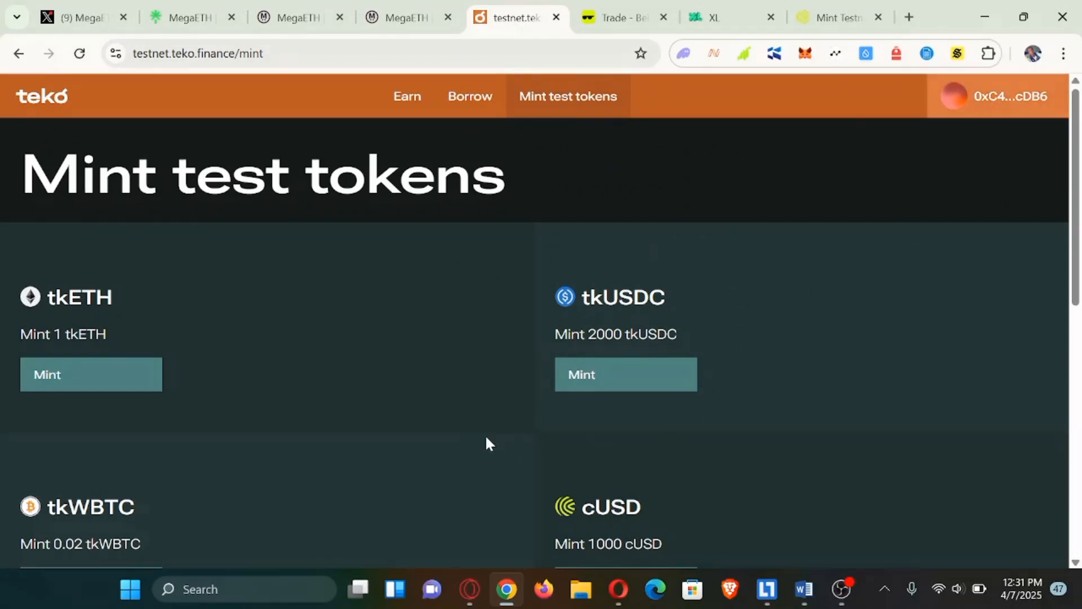
{"action": "scroll", "coordinate": [628, 302], "scroll_direction": "down", "scroll_amount": 1}
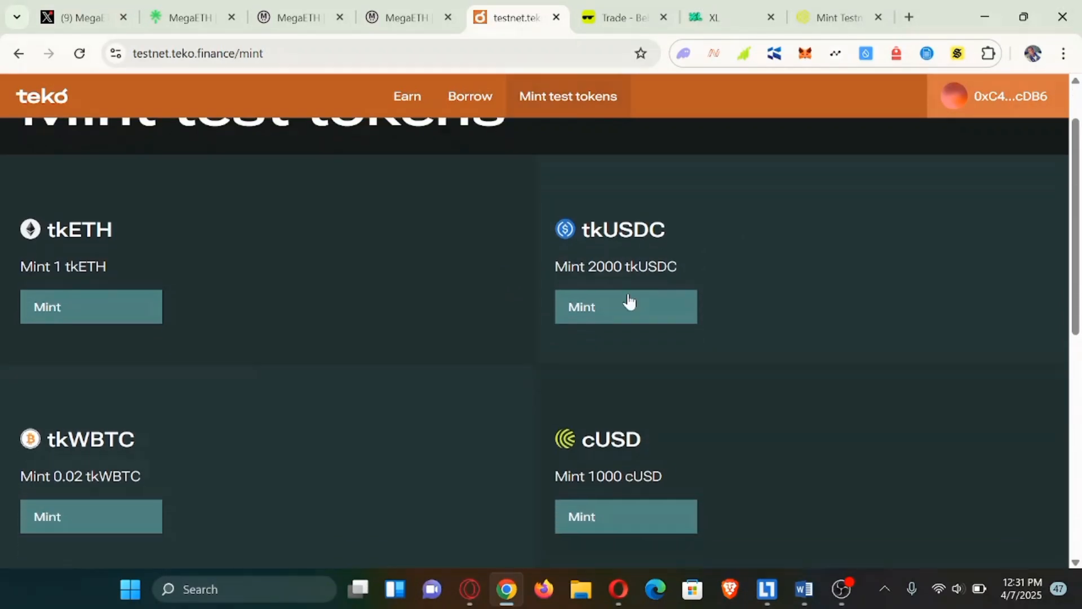
{"action": "scroll", "coordinate": [628, 302], "scroll_direction": "up", "scroll_amount": 1}
{"action": "scroll", "coordinate": [628, 302], "scroll_direction": "down", "scroll_amount": 1}
{"action": "scroll", "coordinate": [338, 220], "scroll_direction": "up", "scroll_amount": 1}
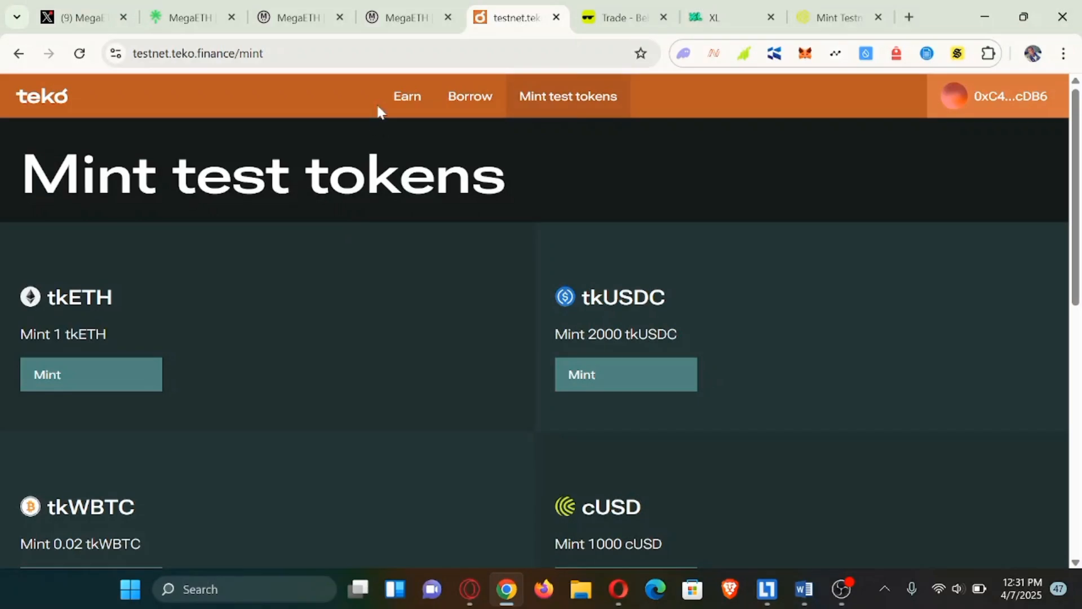
- Open Teko's Earn page and review the existing positions and the Megapools available for deposits
{"action": "left_click", "coordinate": [415, 102]}
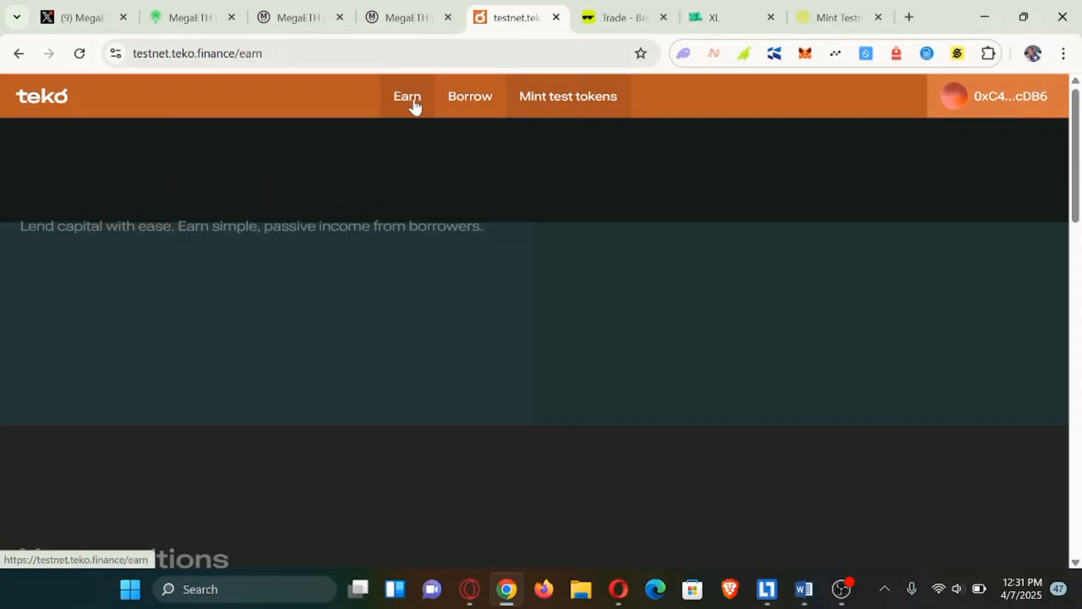
{"action": "scroll", "coordinate": [550, 482], "scroll_direction": "down", "scroll_amount": 5}
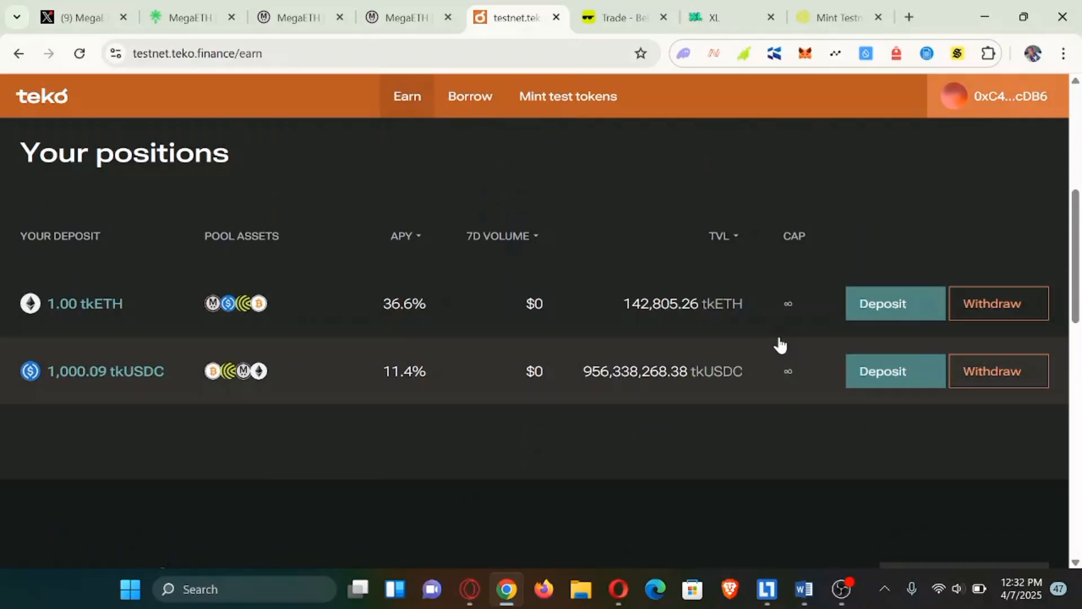
{"action": "scroll", "coordinate": [847, 375], "scroll_direction": "down", "scroll_amount": 5}
{"action": "scroll", "coordinate": [847, 370], "scroll_direction": "down", "scroll_amount": 5}
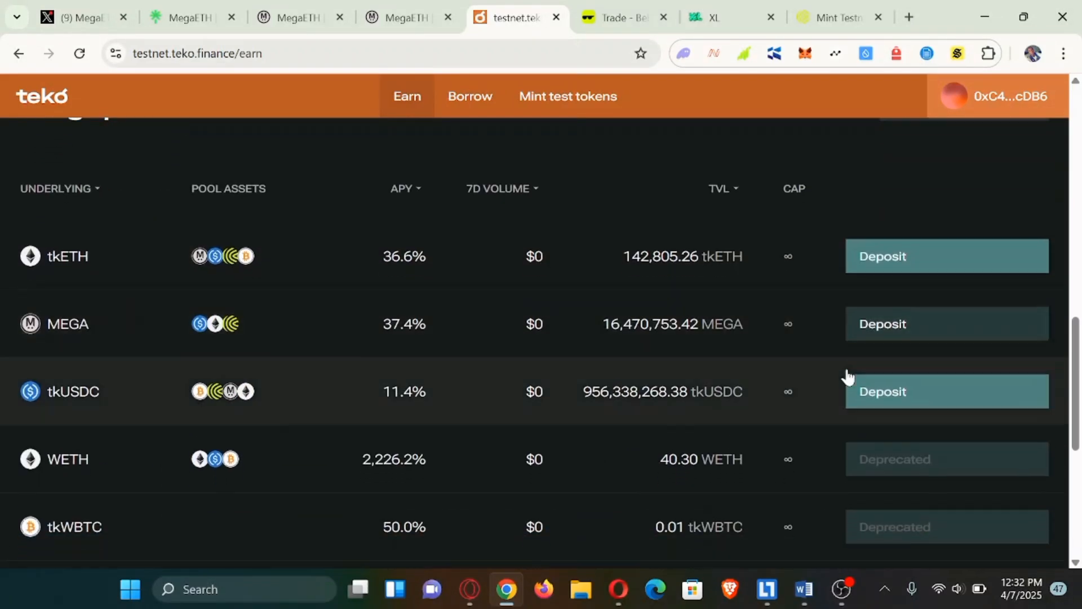
{"action": "scroll", "coordinate": [847, 375], "scroll_direction": "up", "scroll_amount": 1}
{"action": "scroll", "coordinate": [847, 377], "scroll_direction": "up", "scroll_amount": 1}
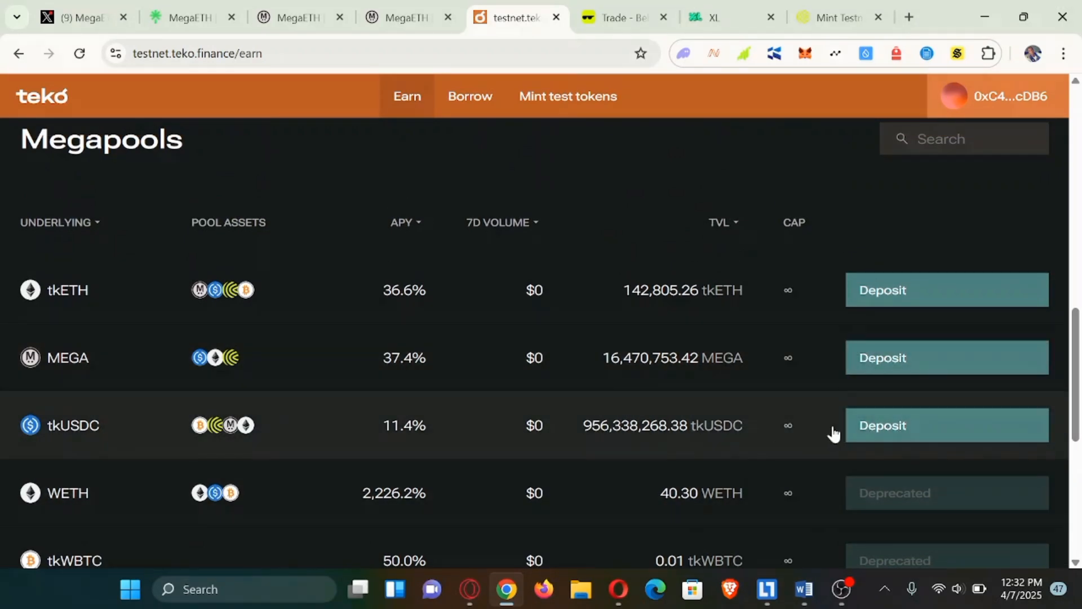
- Try to deposit 1000 tkUSDC into the tkUSDC Megapool
{"action": "left_click", "coordinate": [866, 427]}
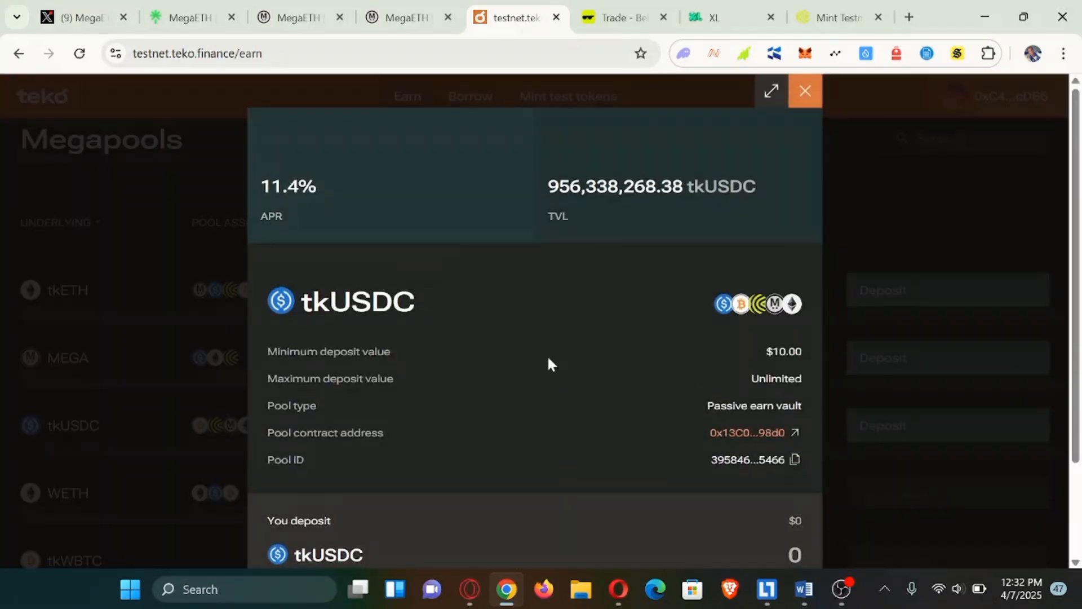
{"action": "scroll", "coordinate": [549, 361], "scroll_direction": "down", "scroll_amount": 3}
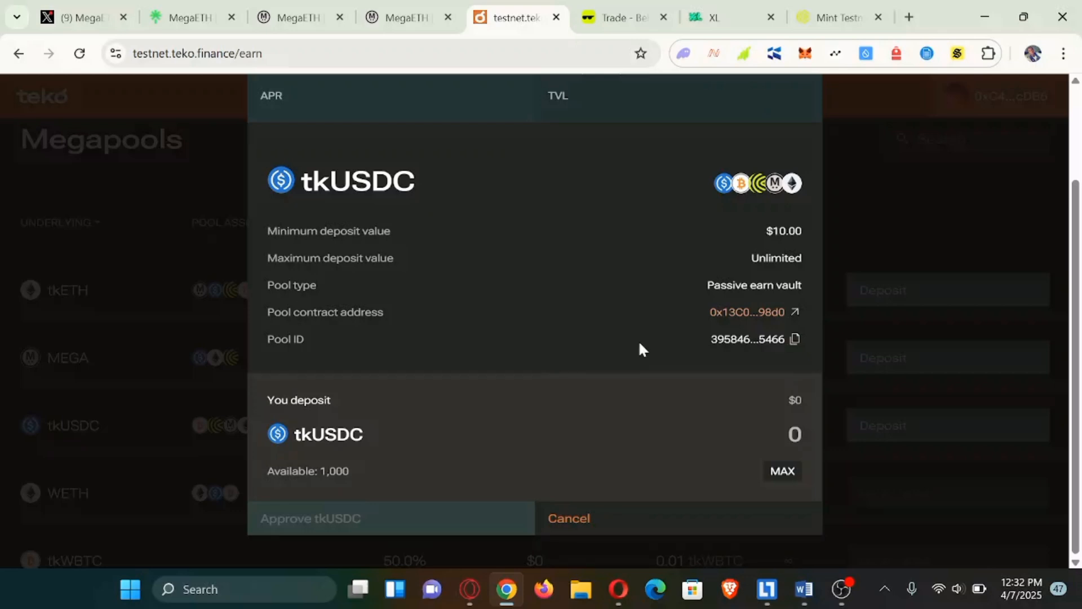
{"action": "left_click", "coordinate": [798, 429]}
{"action": "type", "text": "1000"}
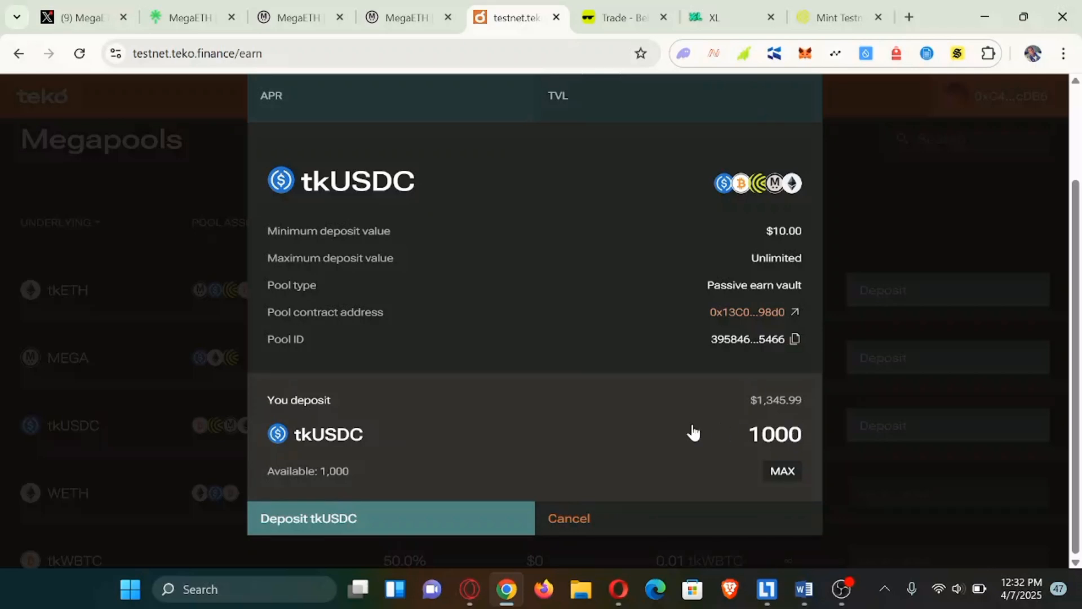
{"action": "left_click", "coordinate": [413, 530]}
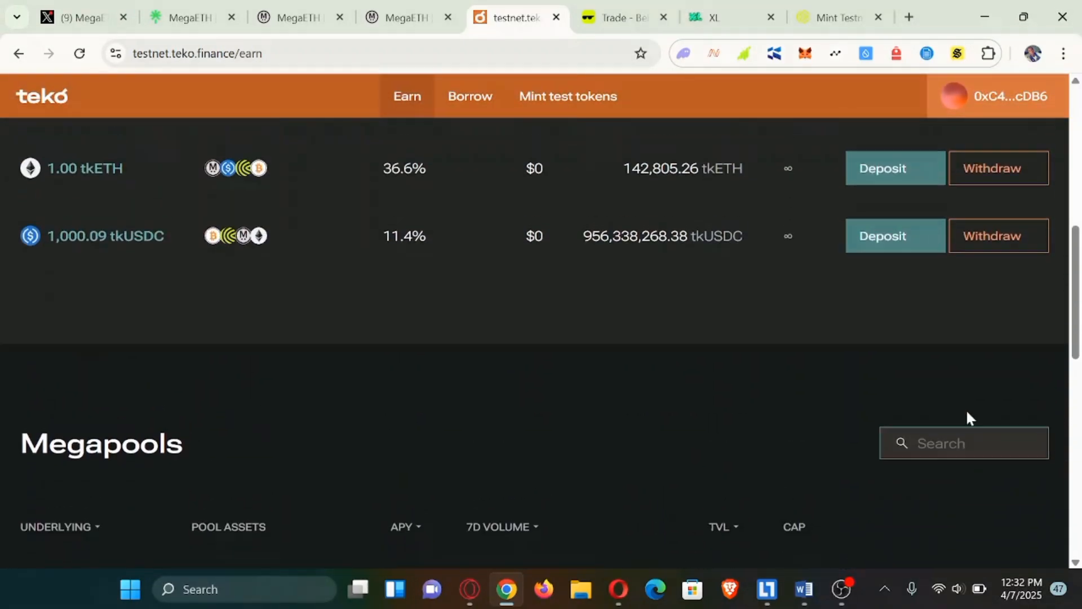
- Open Teko's Borrow page and review the Megapools and their borrowing options
{"action": "scroll", "coordinate": [967, 413], "scroll_direction": "up", "scroll_amount": 3}
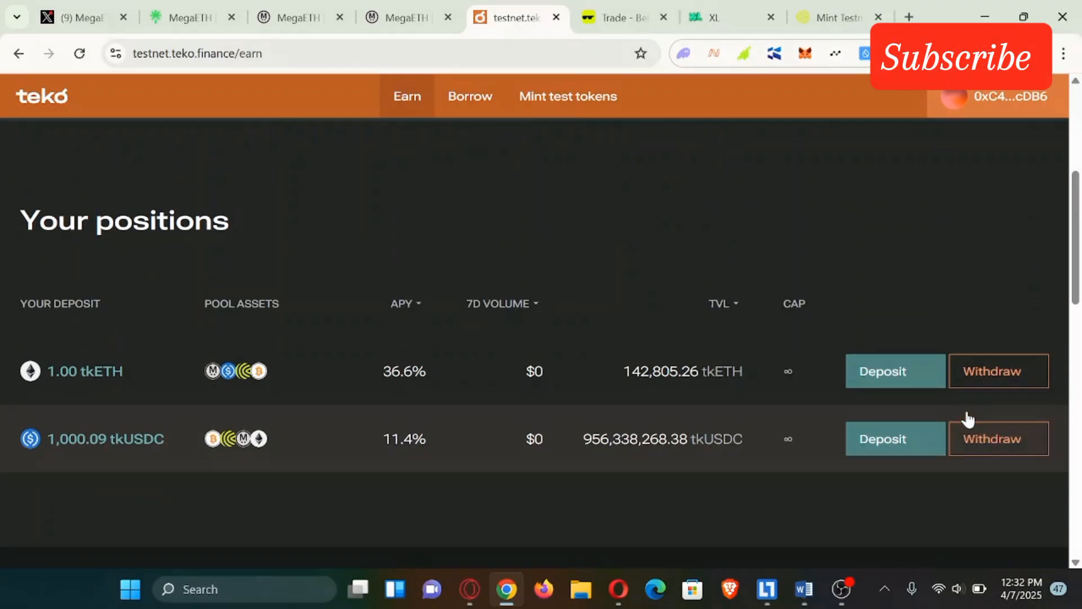
{"action": "scroll", "coordinate": [967, 418], "scroll_direction": "up", "scroll_amount": 5}
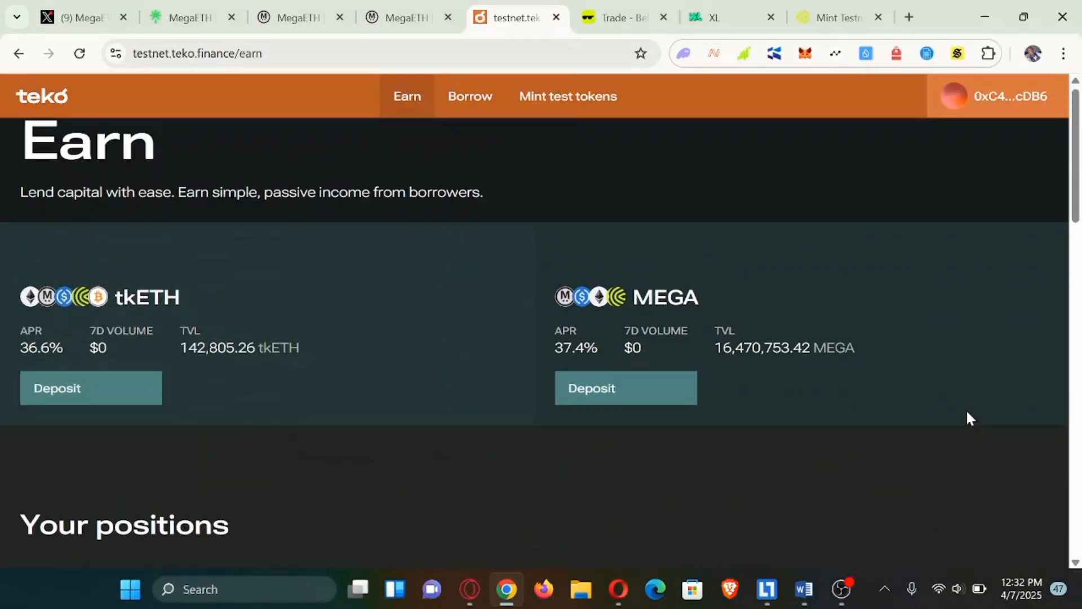
{"action": "left_click", "coordinate": [468, 99]}
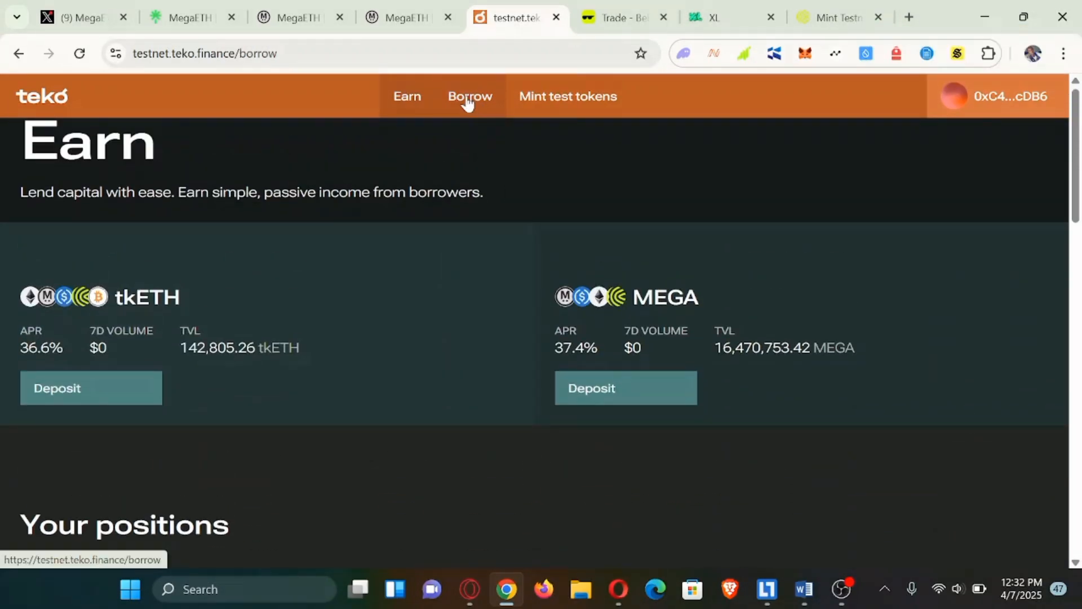
{"action": "scroll", "coordinate": [533, 145], "scroll_direction": "down", "scroll_amount": 3}
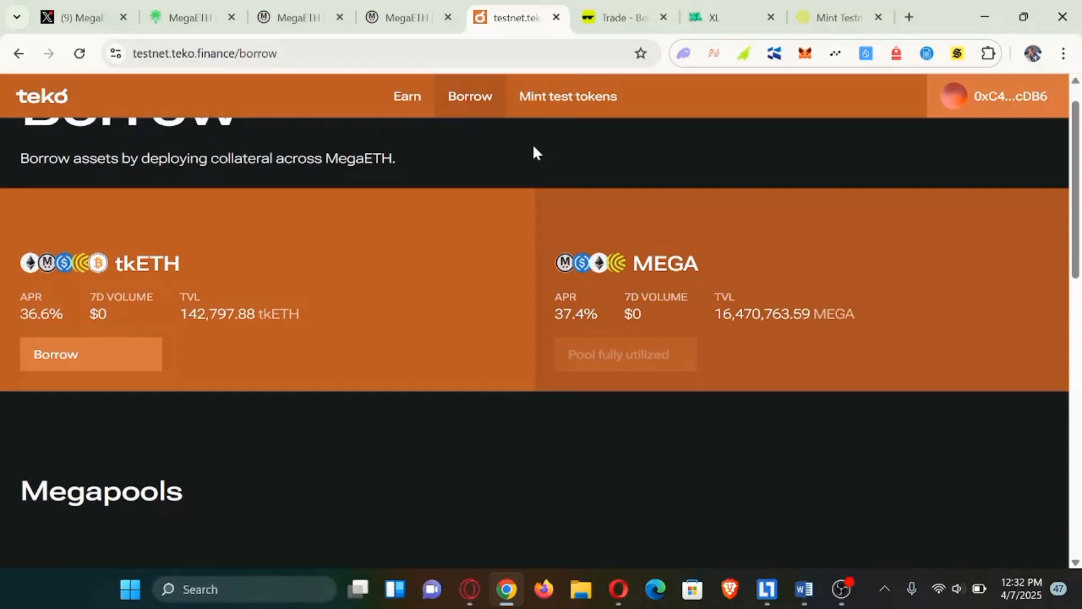
{"action": "scroll", "coordinate": [533, 147], "scroll_direction": "down", "scroll_amount": 5}
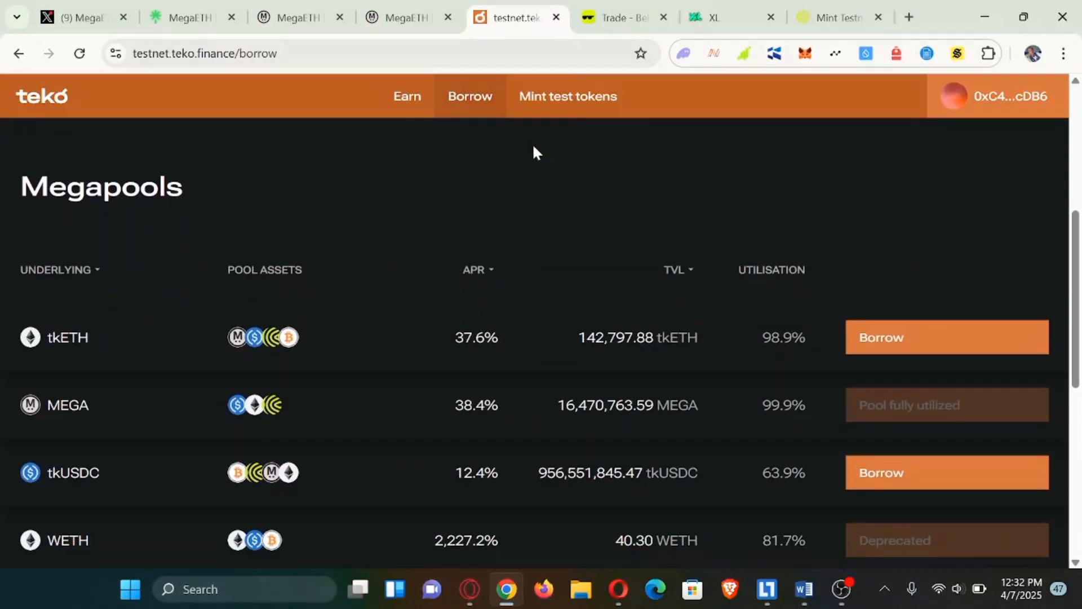
{"action": "scroll", "coordinate": [534, 154], "scroll_direction": "down", "scroll_amount": 1}
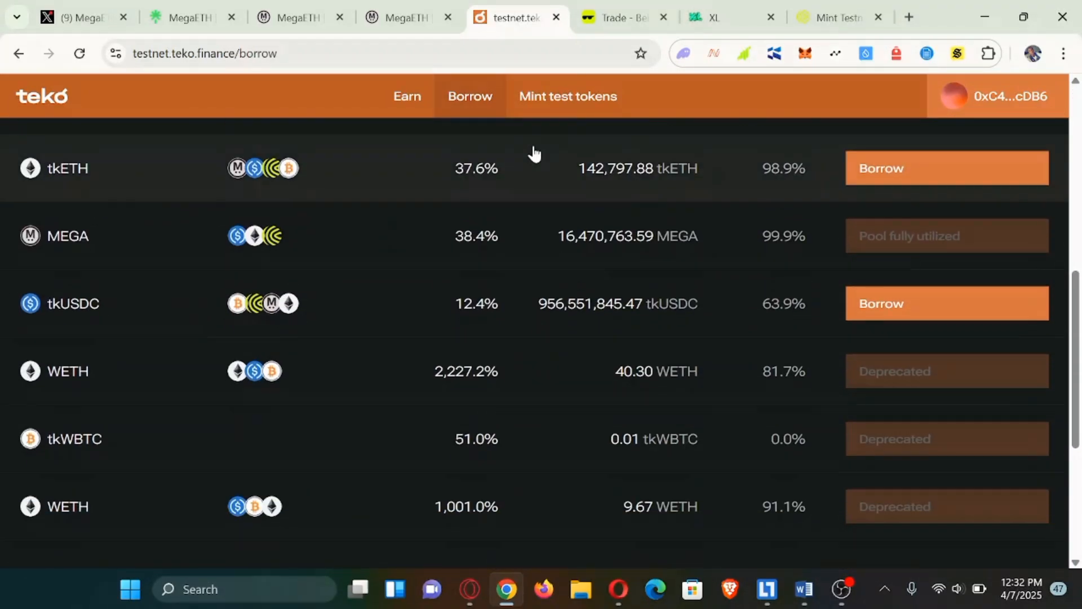
{"action": "scroll", "coordinate": [534, 152], "scroll_direction": "up", "scroll_amount": 1}
{"action": "scroll", "coordinate": [534, 152], "scroll_direction": "down", "scroll_amount": 1}
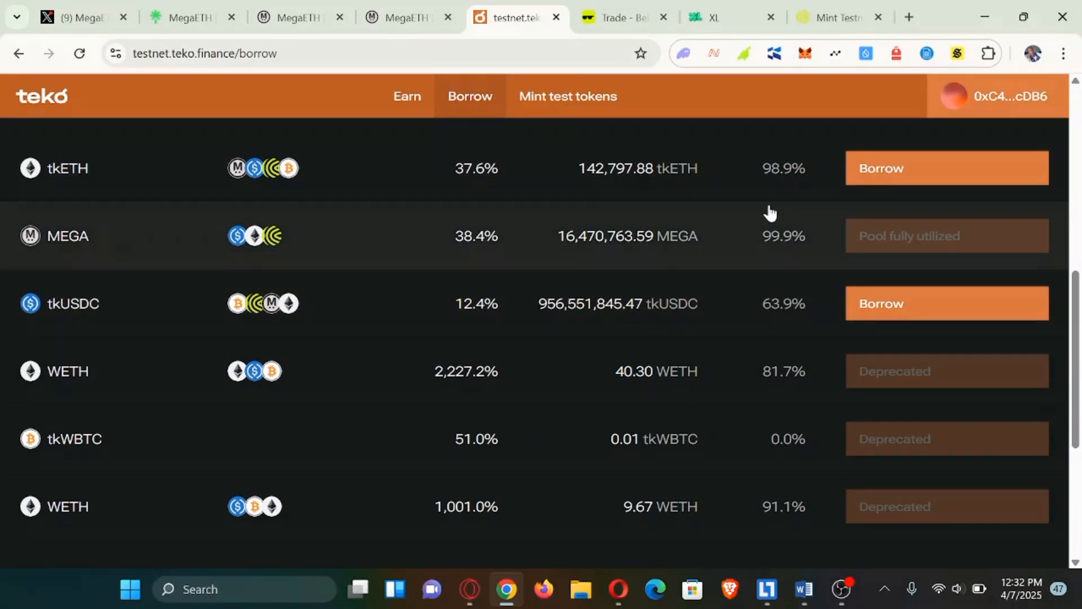
- Start a tkETH borrow with 100 tkUSDC as the collateral deposit, and dismiss the form without borrowing
{"action": "left_click", "coordinate": [861, 168]}
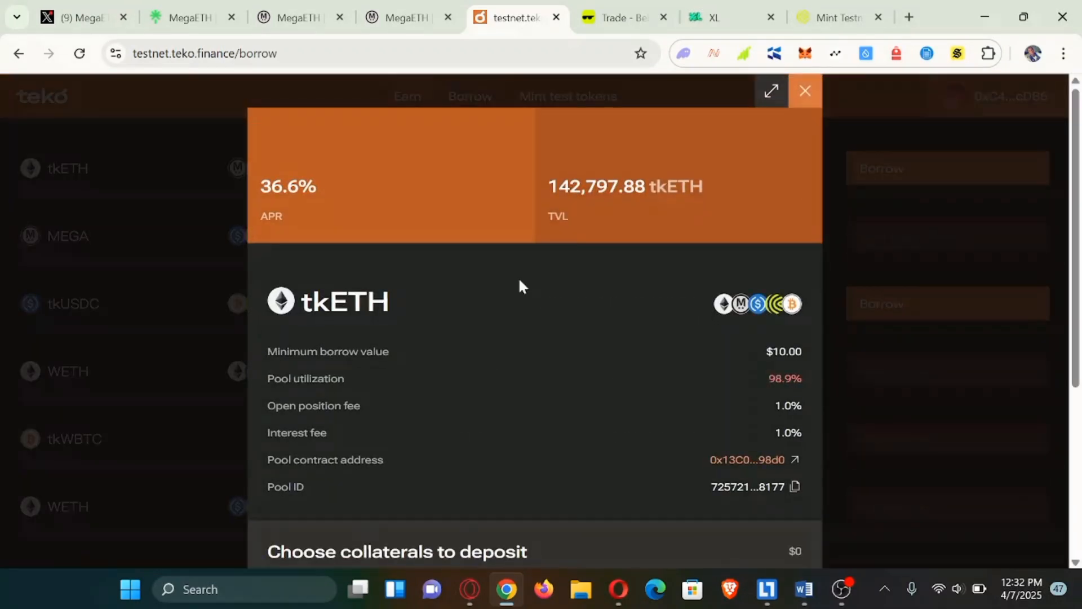
{"action": "scroll", "coordinate": [519, 282], "scroll_direction": "down", "scroll_amount": 4}
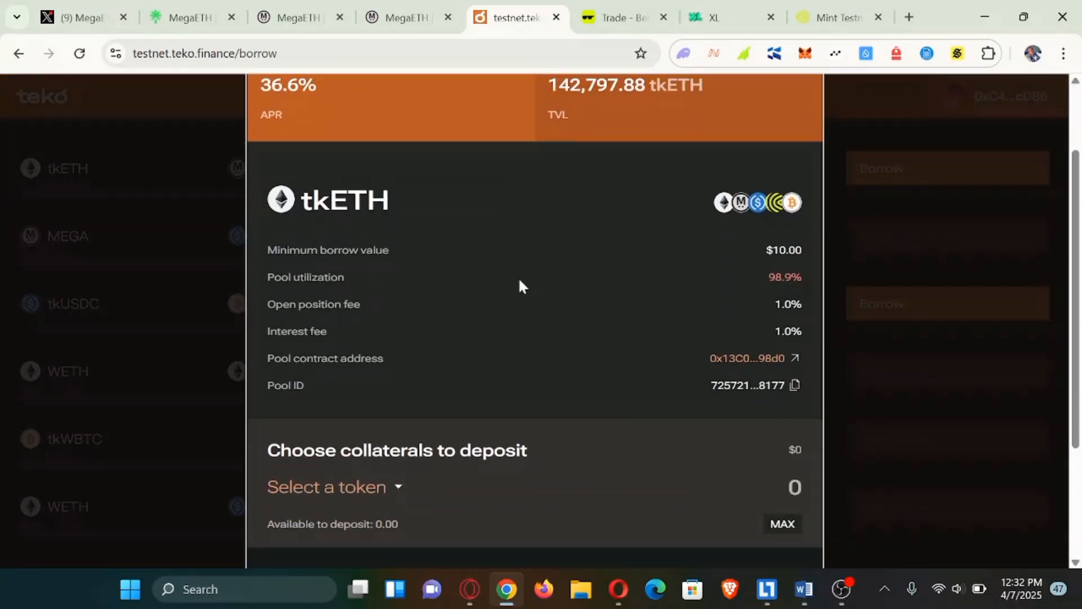
{"action": "scroll", "coordinate": [518, 280], "scroll_direction": "down", "scroll_amount": 1}
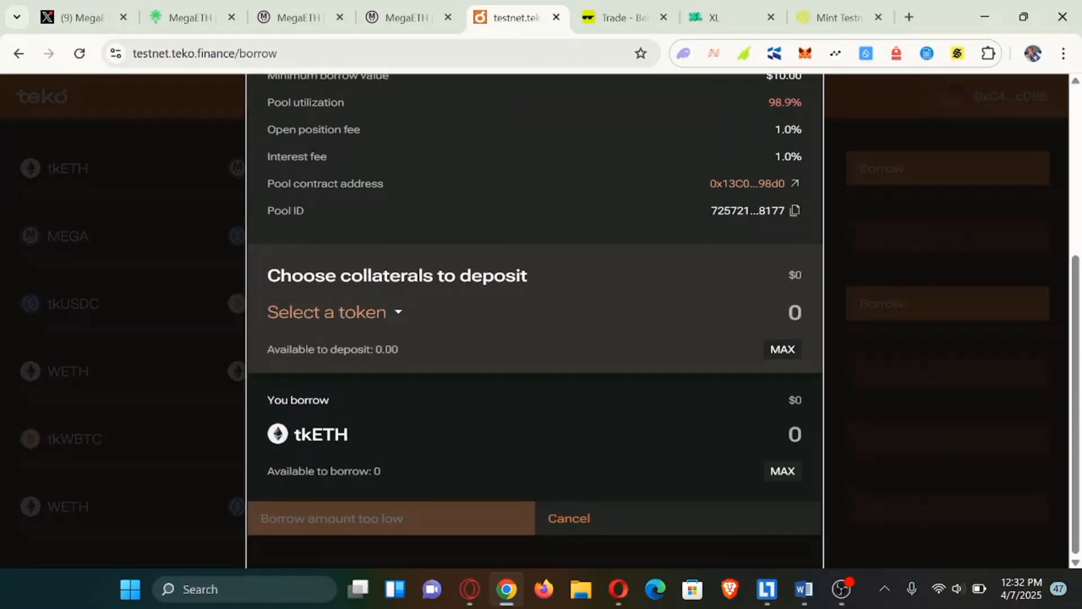
{"action": "left_click", "coordinate": [399, 310]}
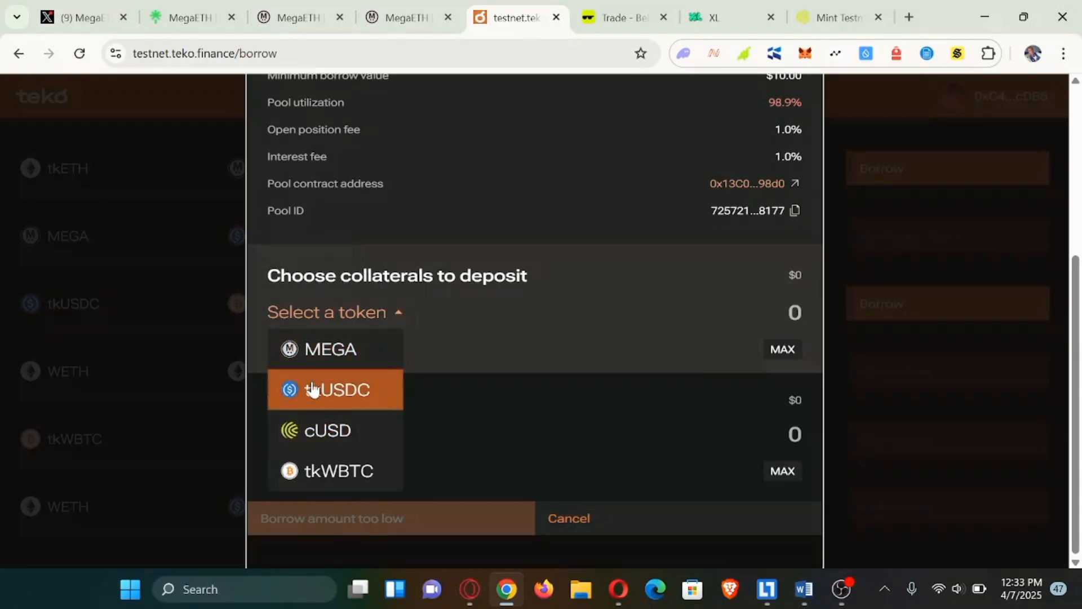
{"action": "left_click", "coordinate": [295, 397]}
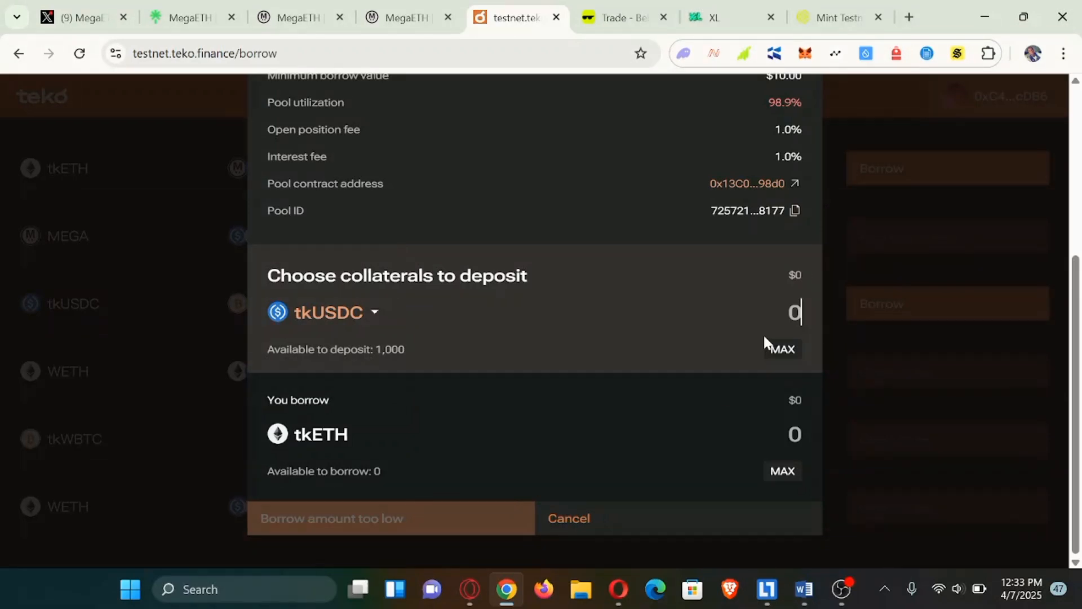
{"action": "type", "text": "1"}
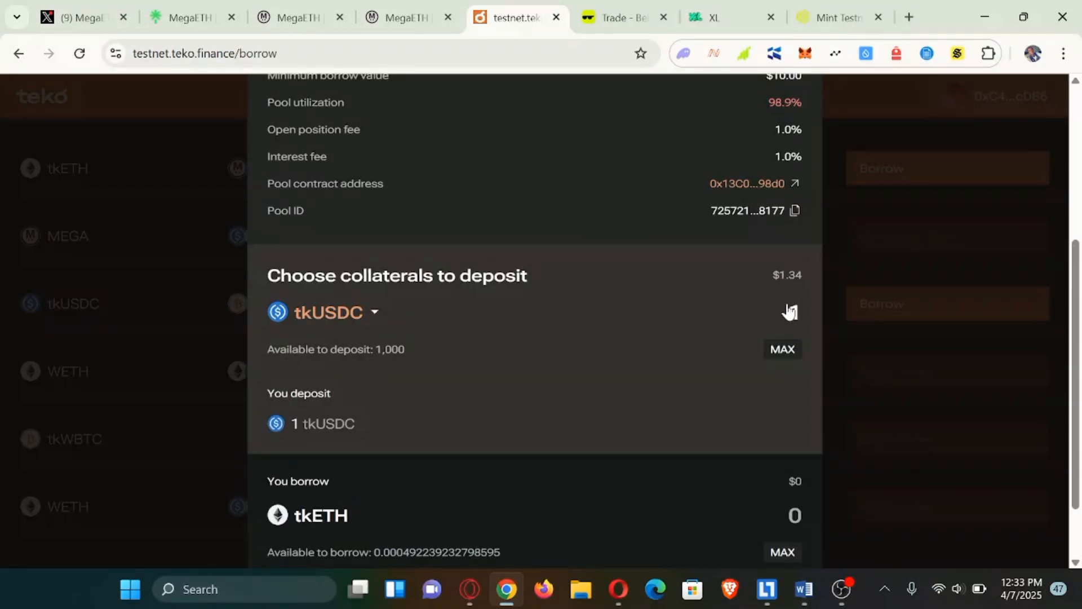
{"action": "type", "text": "00"}
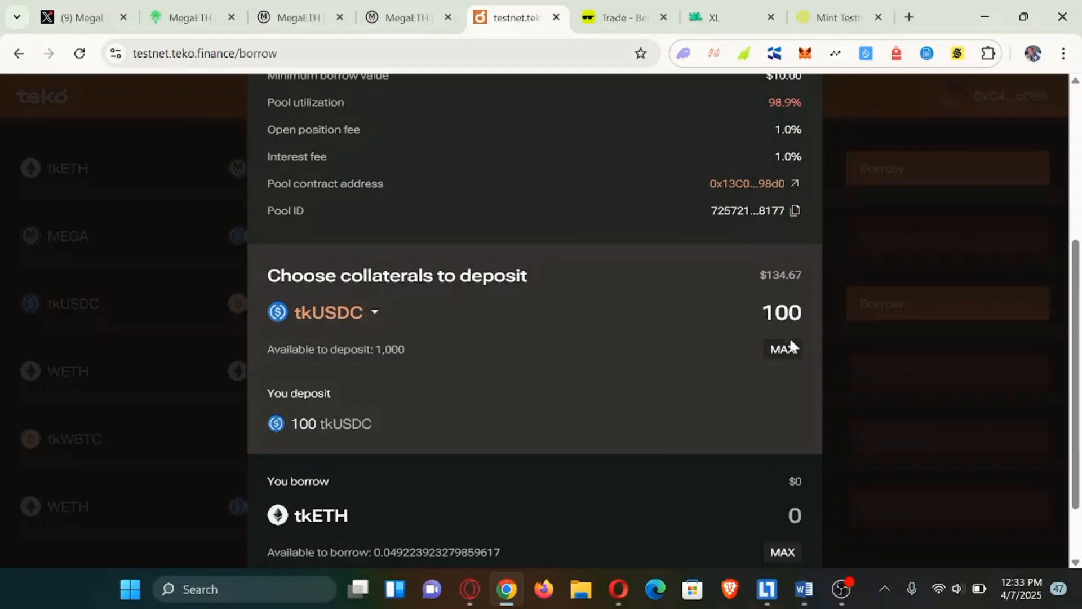
{"action": "scroll", "coordinate": [581, 456], "scroll_direction": "down", "scroll_amount": 1}
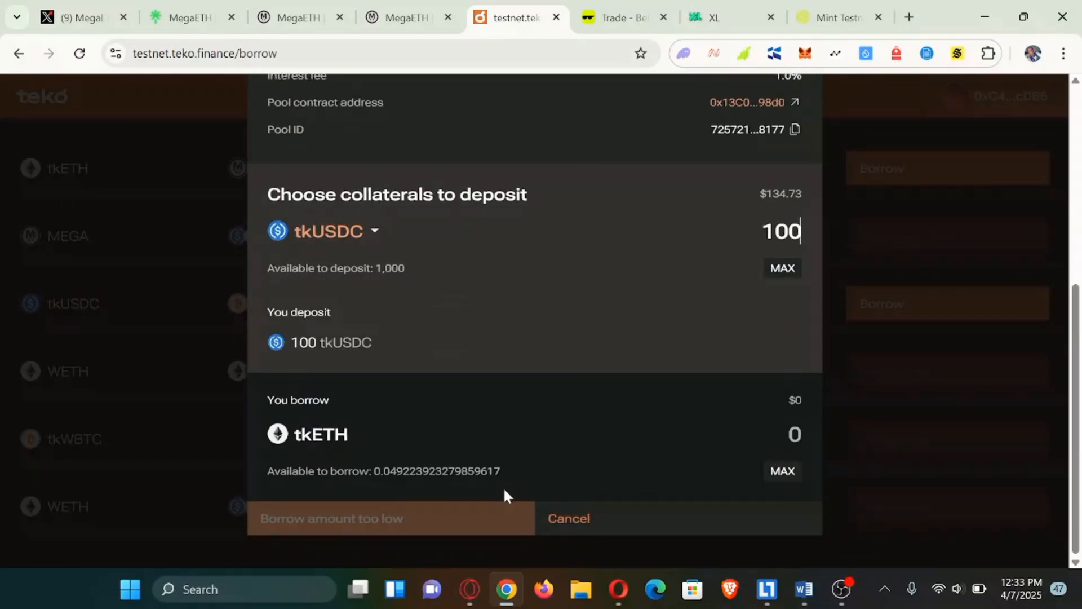
{"action": "left_click", "coordinate": [968, 255]}
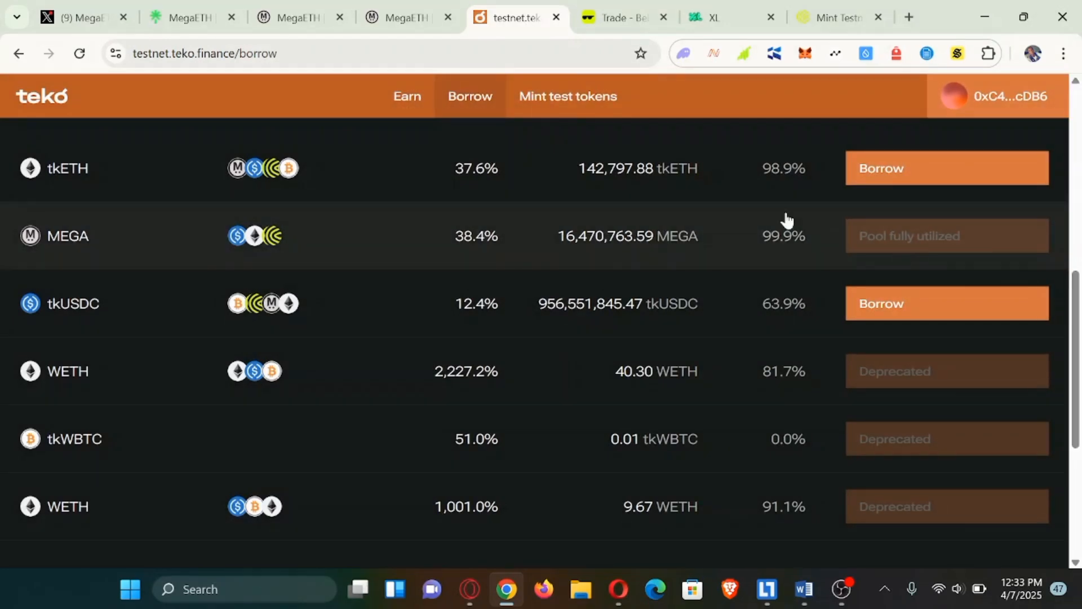
{"action": "scroll", "coordinate": [591, 186], "scroll_direction": "up", "scroll_amount": 8}
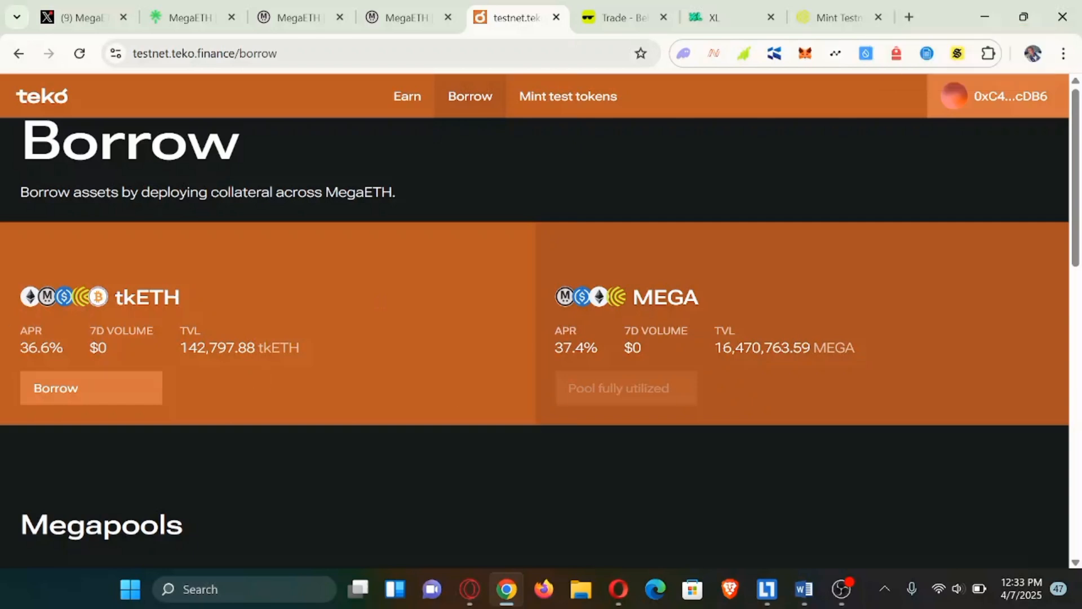
- Switch to Bebop and set up a trade that sells Ethereum (ETH) for USDC
{"action": "left_click", "coordinate": [606, 28]}
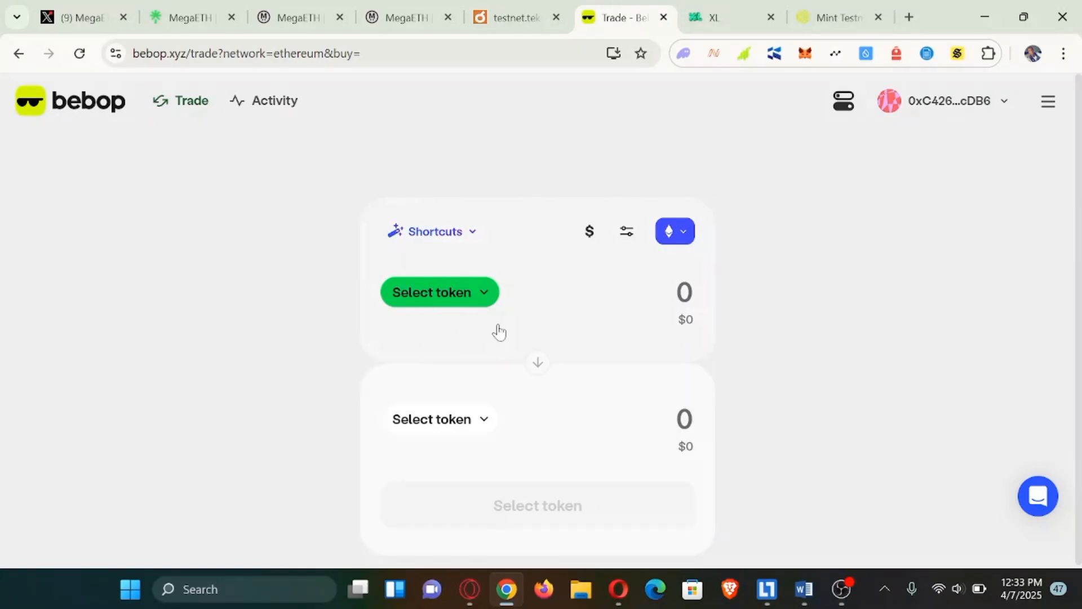
{"action": "left_click", "coordinate": [482, 295]}
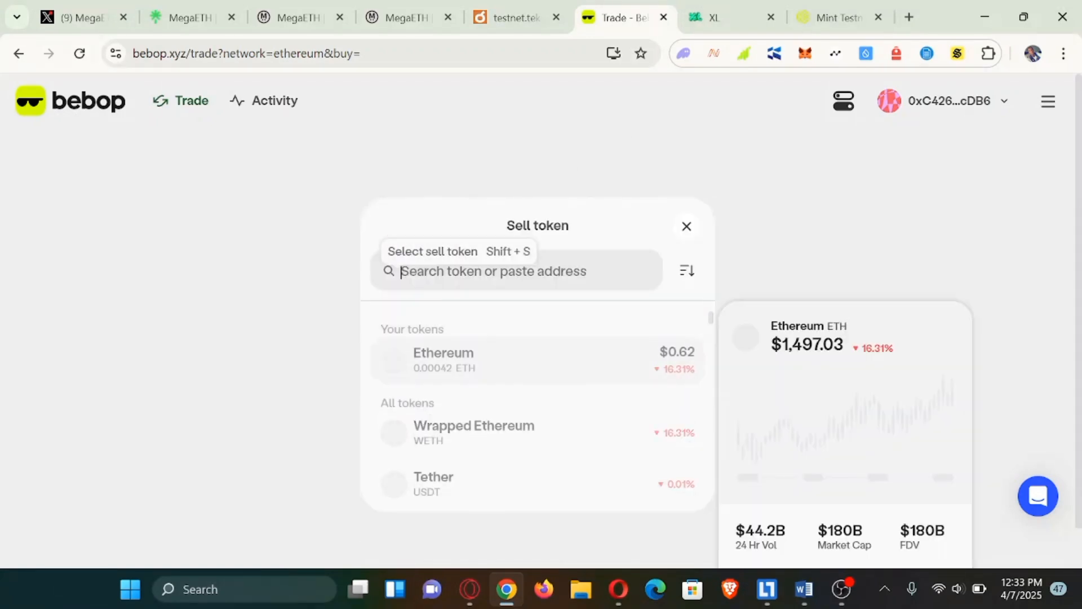
{"action": "left_click", "coordinate": [386, 377]}
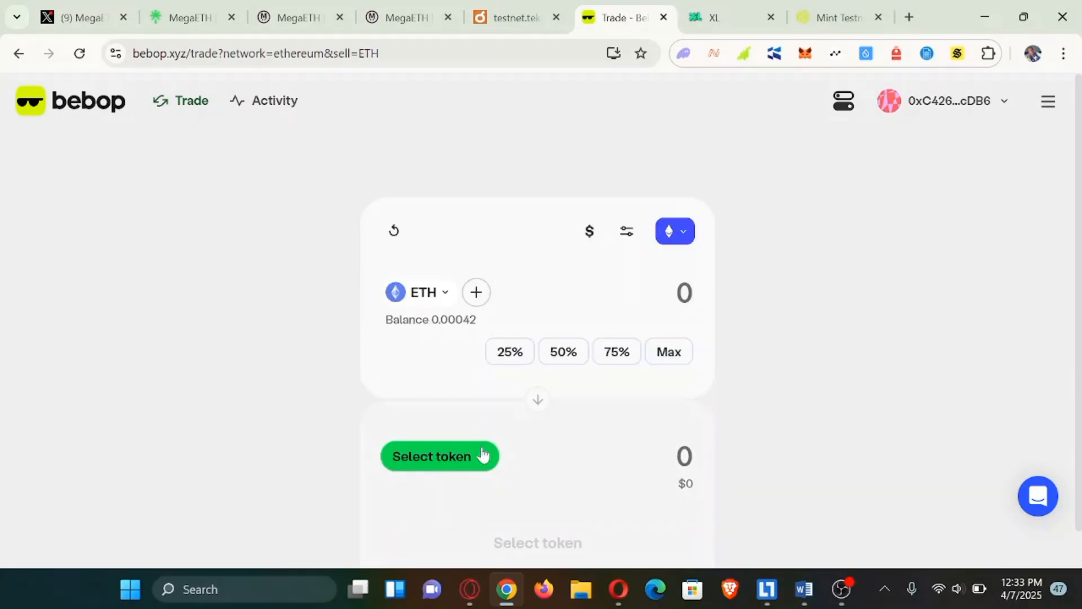
{"action": "left_click", "coordinate": [481, 454]}
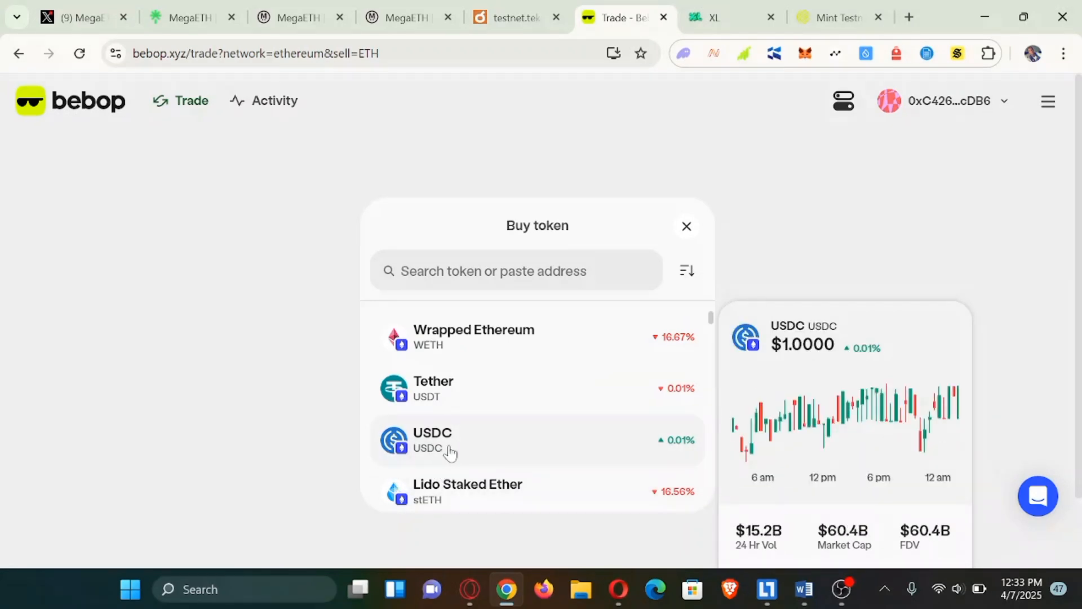
{"action": "left_click", "coordinate": [449, 453]}
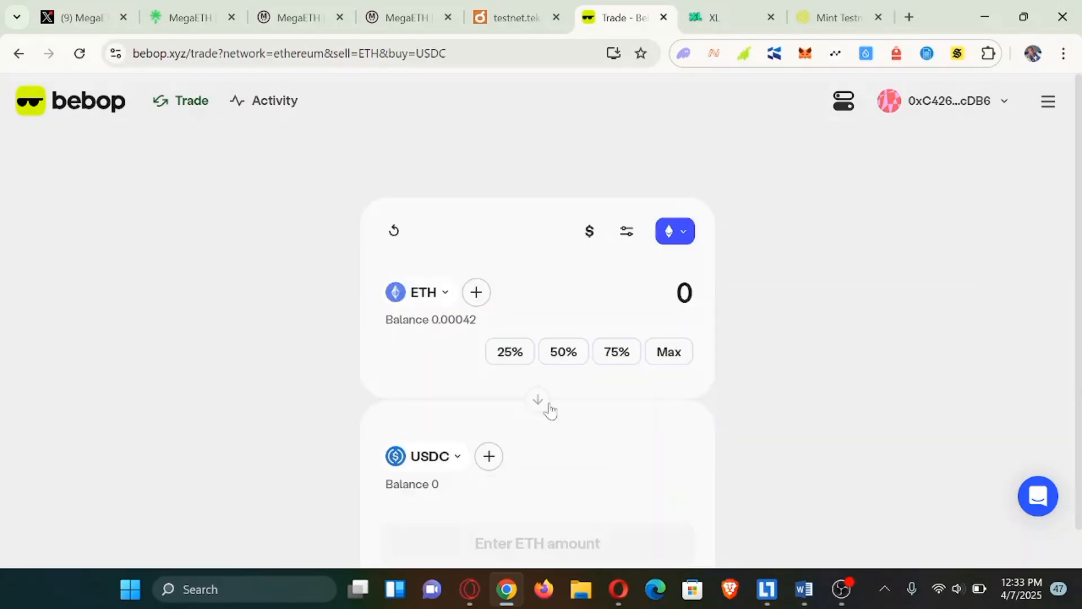
- Set the sell amount to 25% of the ETH balance and review the trade quote without placing it
{"action": "left_click", "coordinate": [527, 357]}
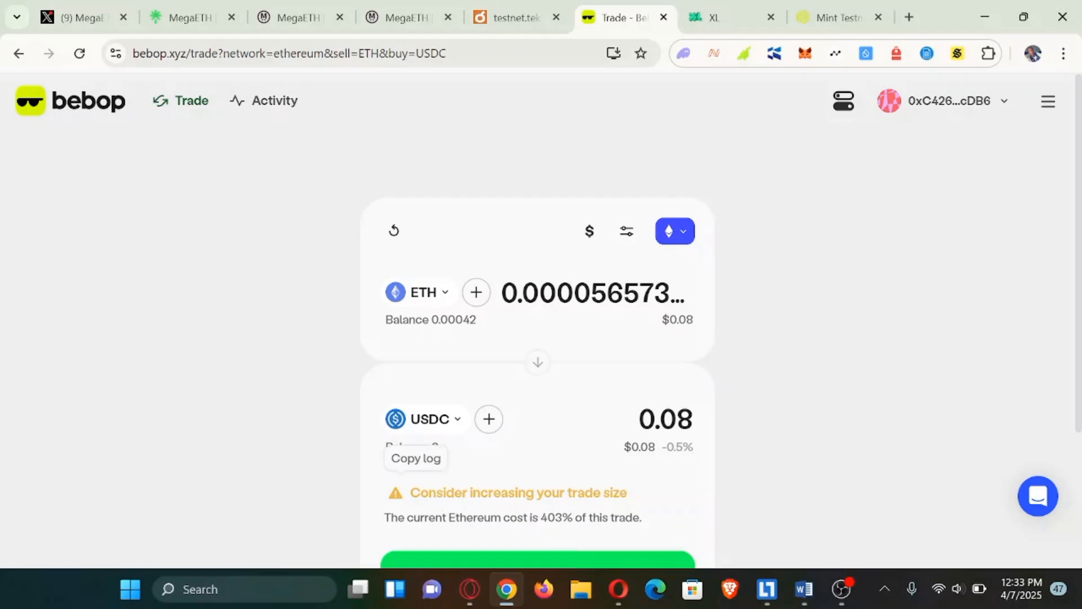
{"action": "scroll", "coordinate": [414, 449], "scroll_direction": "down", "scroll_amount": 2}
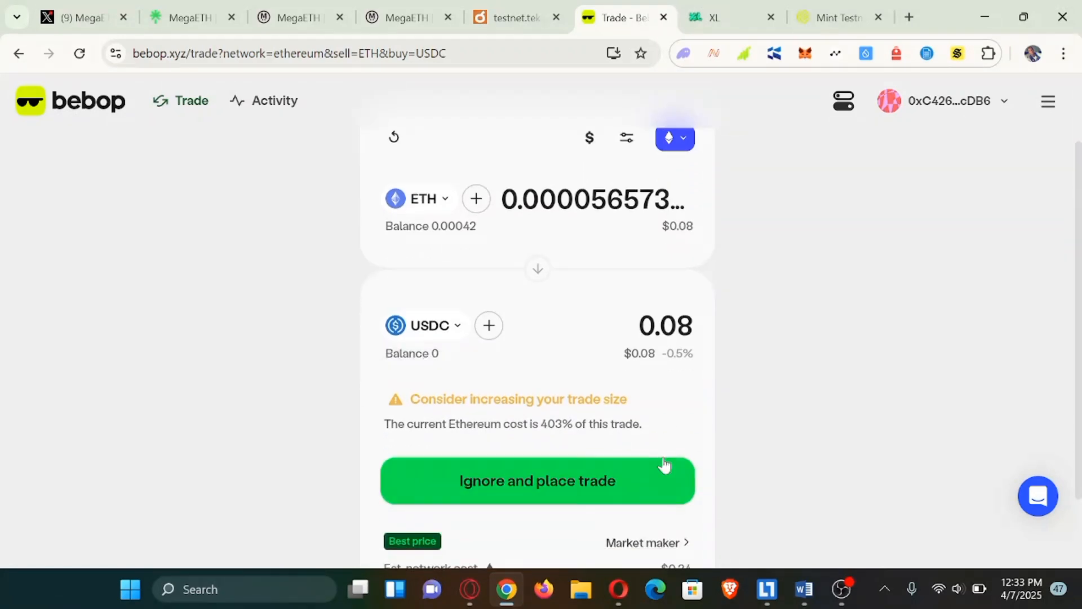
{"action": "scroll", "coordinate": [664, 464], "scroll_direction": "down", "scroll_amount": 2}
{"action": "scroll", "coordinate": [691, 349], "scroll_direction": "up", "scroll_amount": 2}
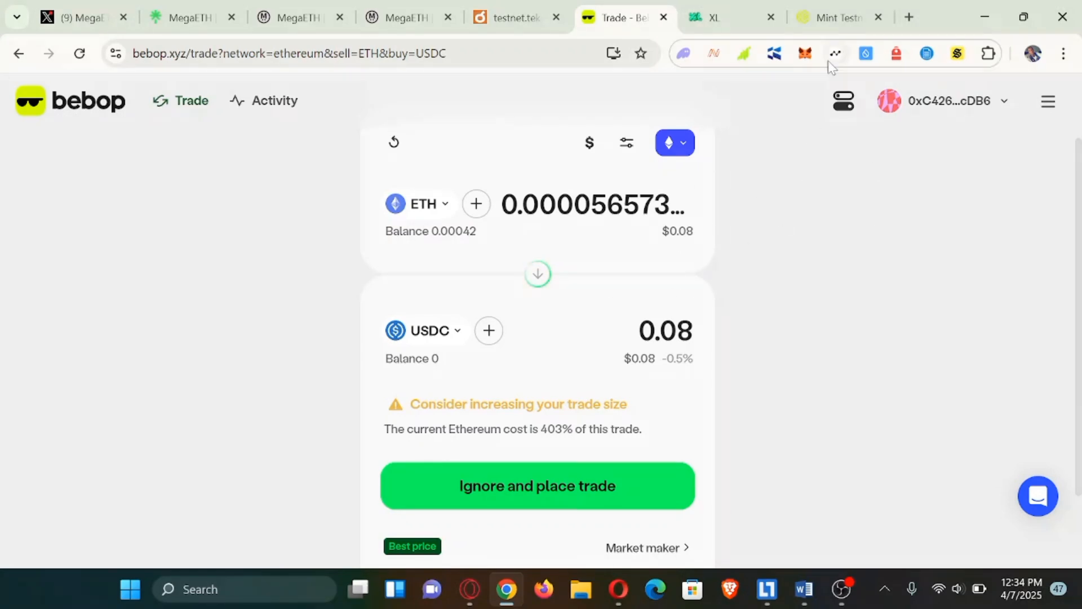
- Switch to the XL memecoin site, look over its MegaETH page, and open the form for creating a new meme coin
{"action": "left_click", "coordinate": [722, 18]}
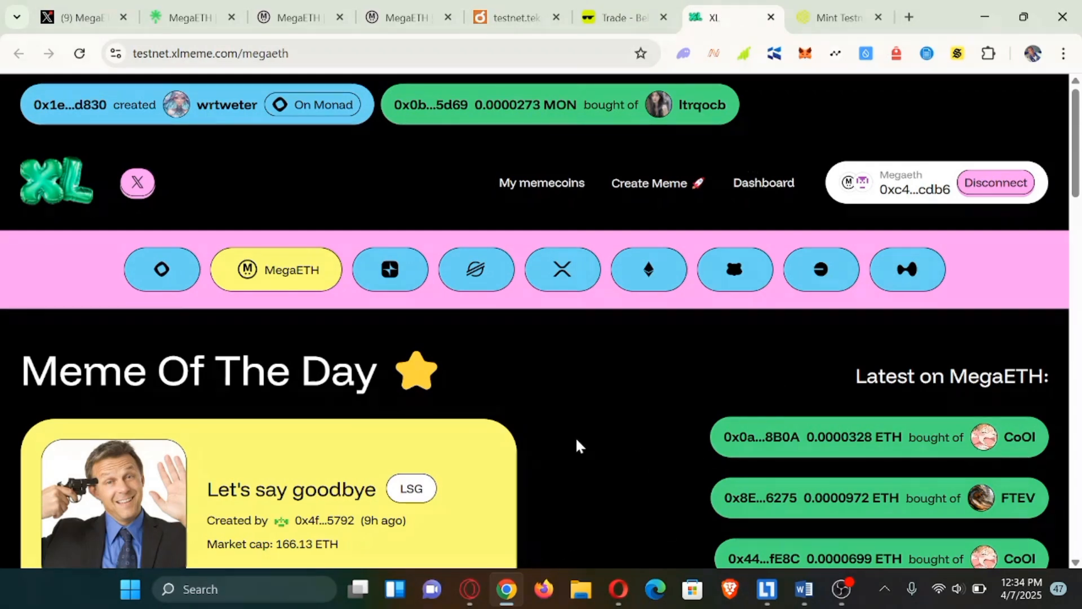
{"action": "scroll", "coordinate": [578, 445], "scroll_direction": "down", "scroll_amount": 2}
{"action": "scroll", "coordinate": [577, 441], "scroll_direction": "up", "scroll_amount": 2}
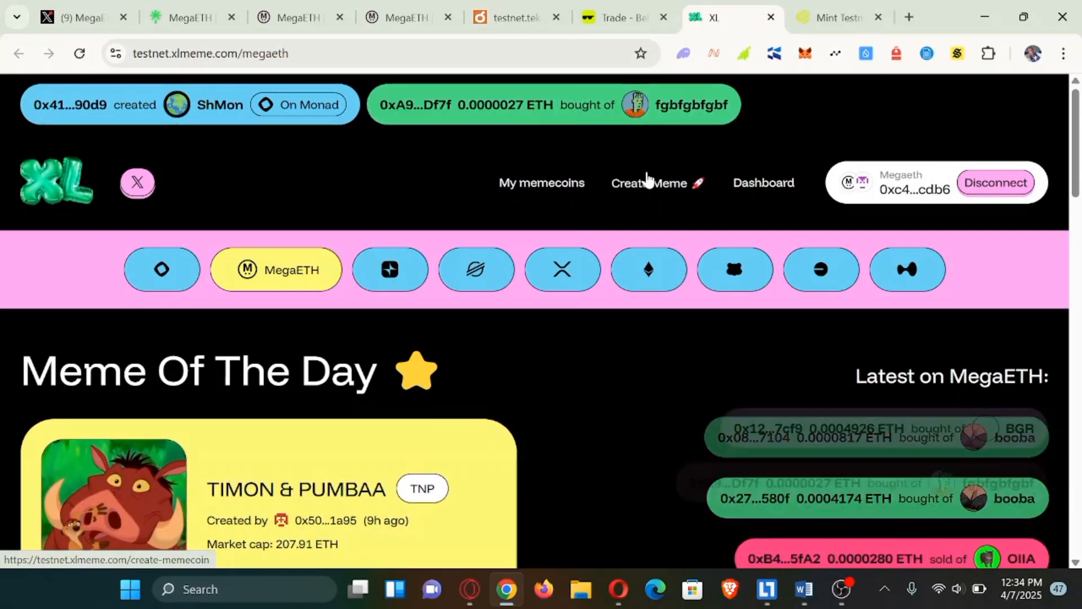
{"action": "left_click", "coordinate": [646, 180]}
{"action": "scroll", "coordinate": [513, 254], "scroll_direction": "down", "scroll_amount": 2}
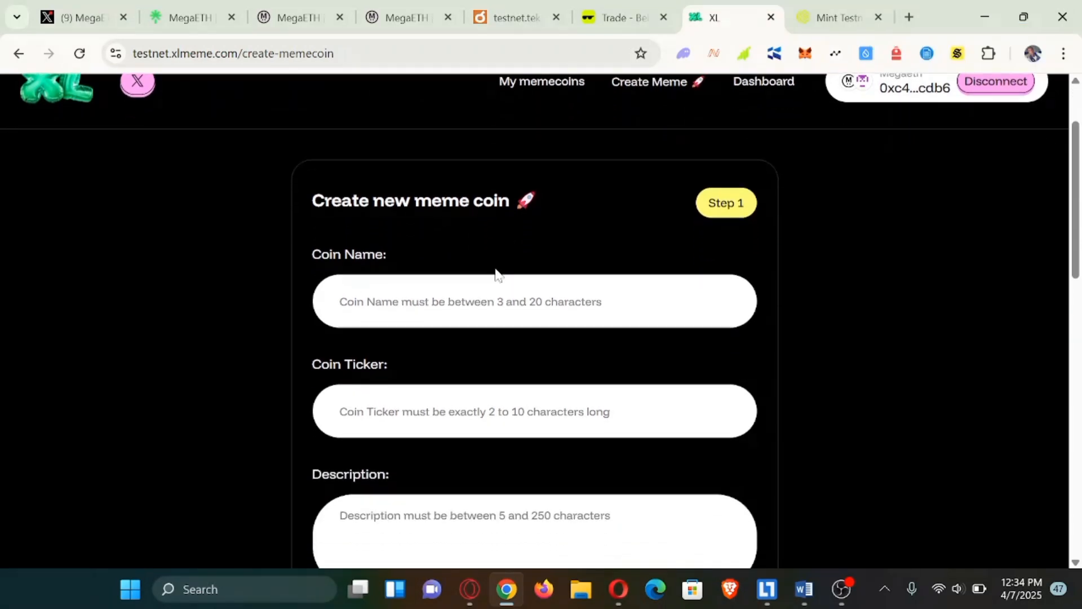
- Name the coin Megatacha, with the ticker TACK and the description "that me"
{"action": "left_click", "coordinate": [496, 280]}
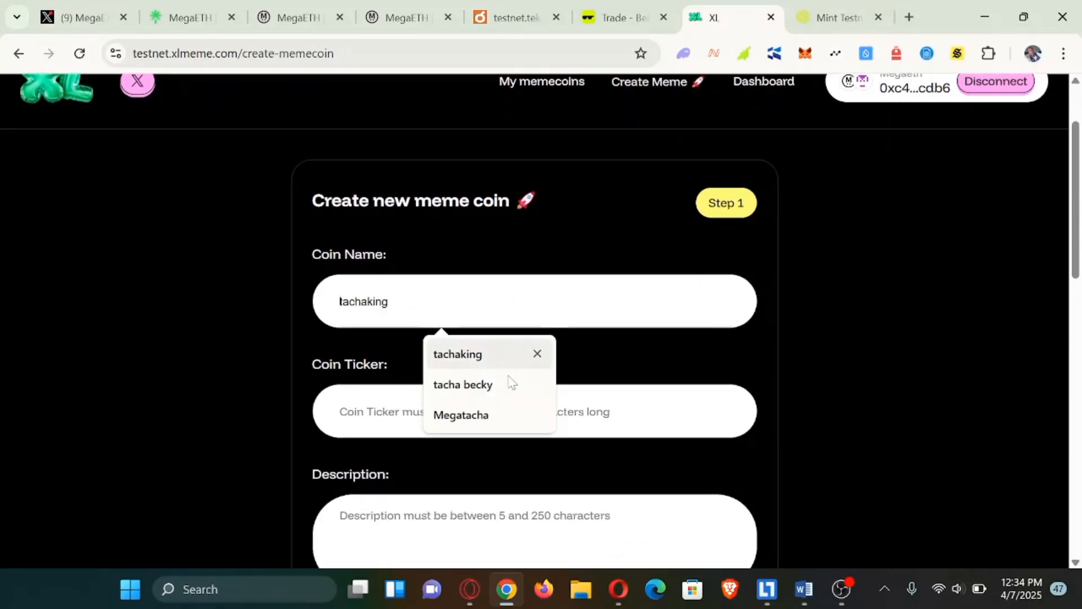
{"action": "left_click", "coordinate": [451, 415]}
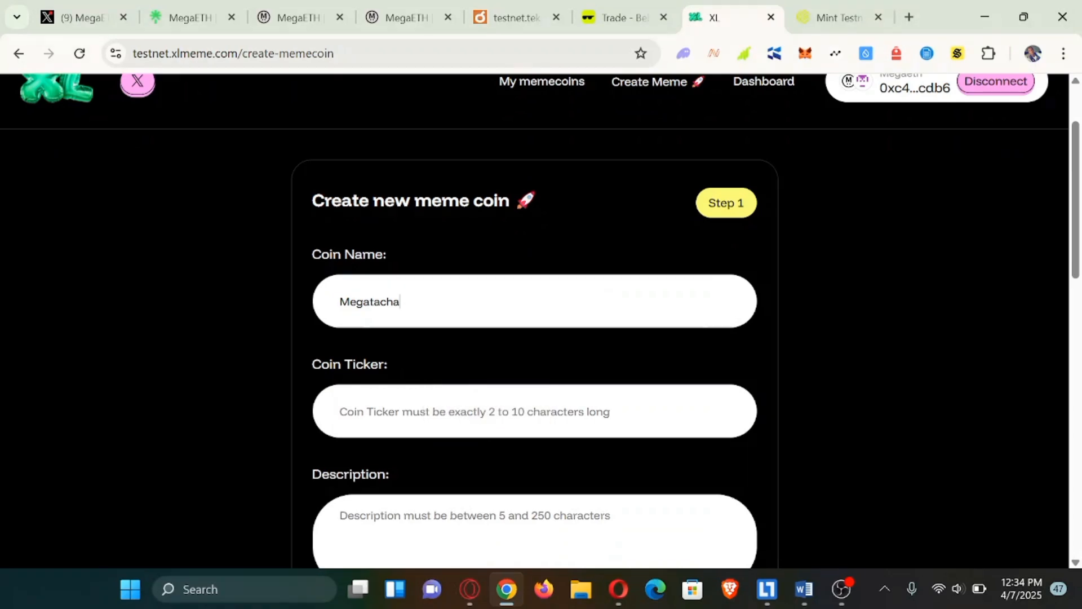
{"action": "left_click", "coordinate": [445, 412]}
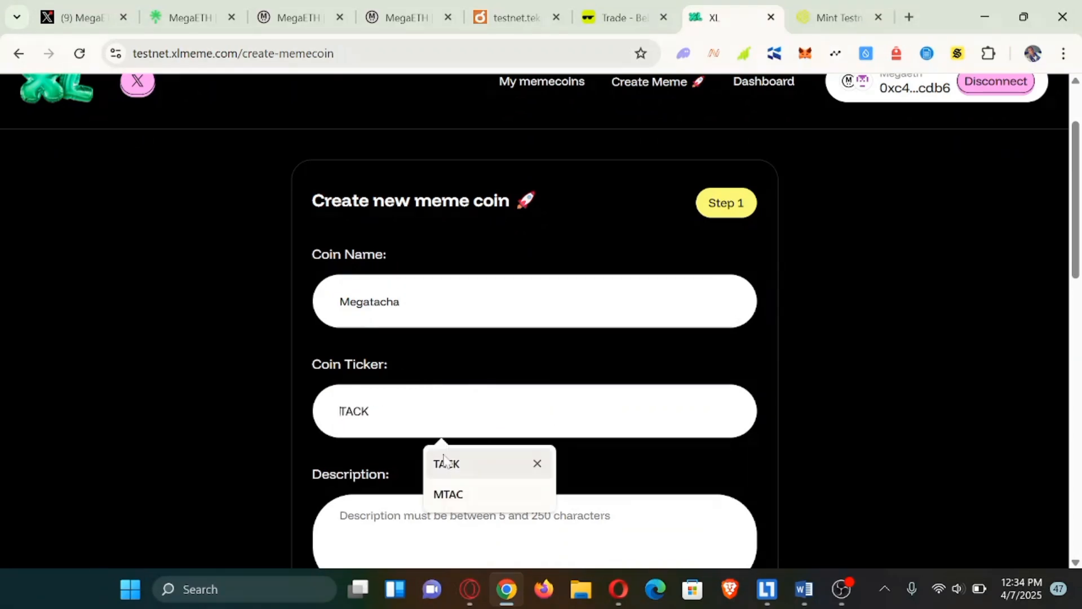
{"action": "left_click", "coordinate": [444, 461]}
{"action": "scroll", "coordinate": [534, 321], "scroll_direction": "down", "scroll_amount": 2}
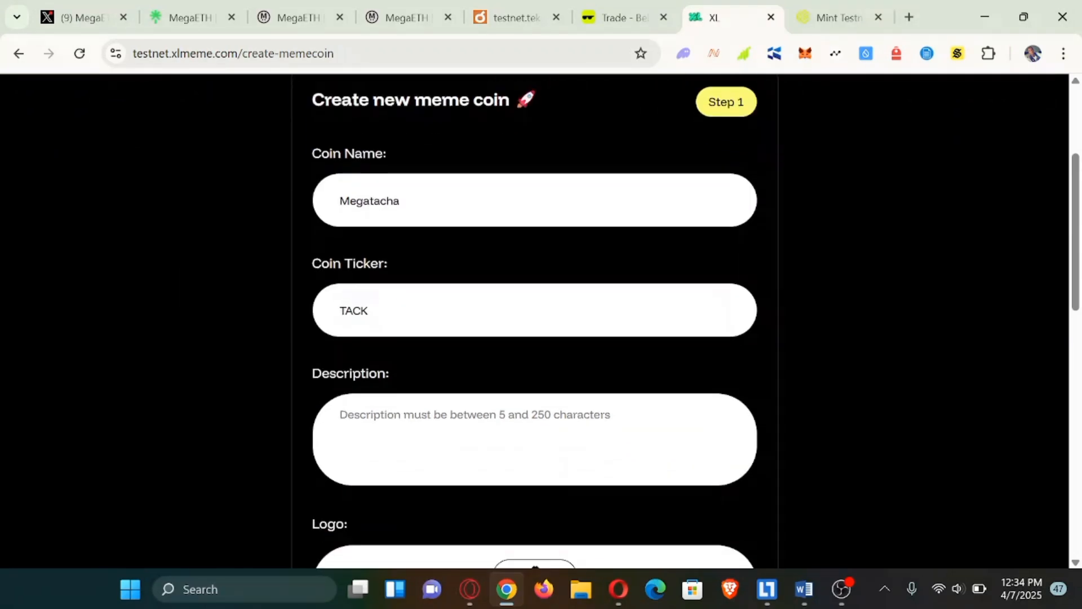
{"action": "type", "text": "that me"}
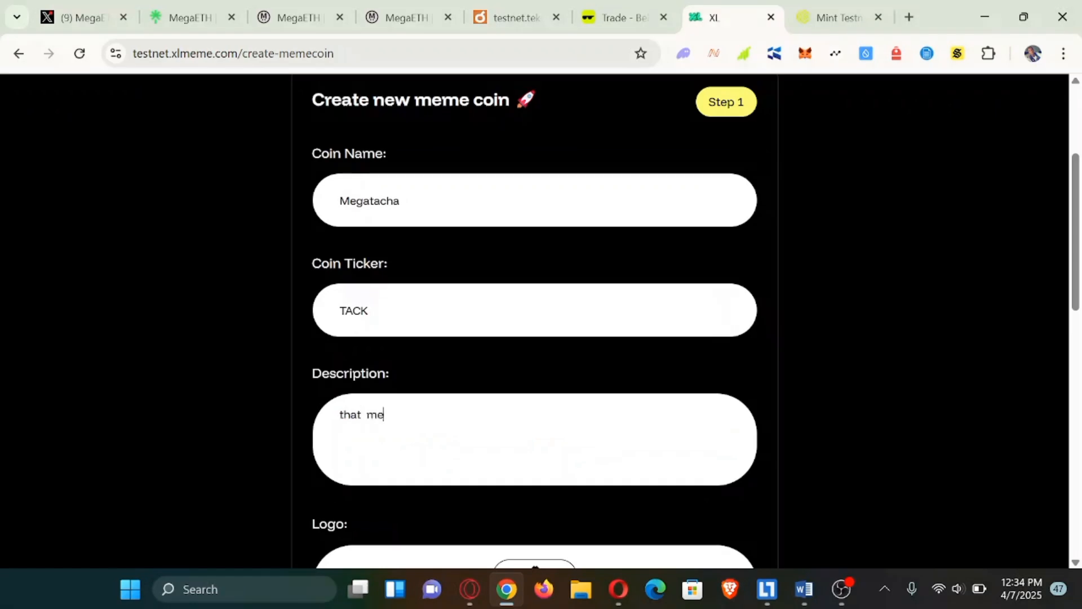
- Upload the "download" image from the Downloads folder as the coin's logo and apply the default crop
{"action": "scroll", "coordinate": [535, 322], "scroll_direction": "down", "scroll_amount": 2}
{"action": "left_click", "coordinate": [523, 505]}
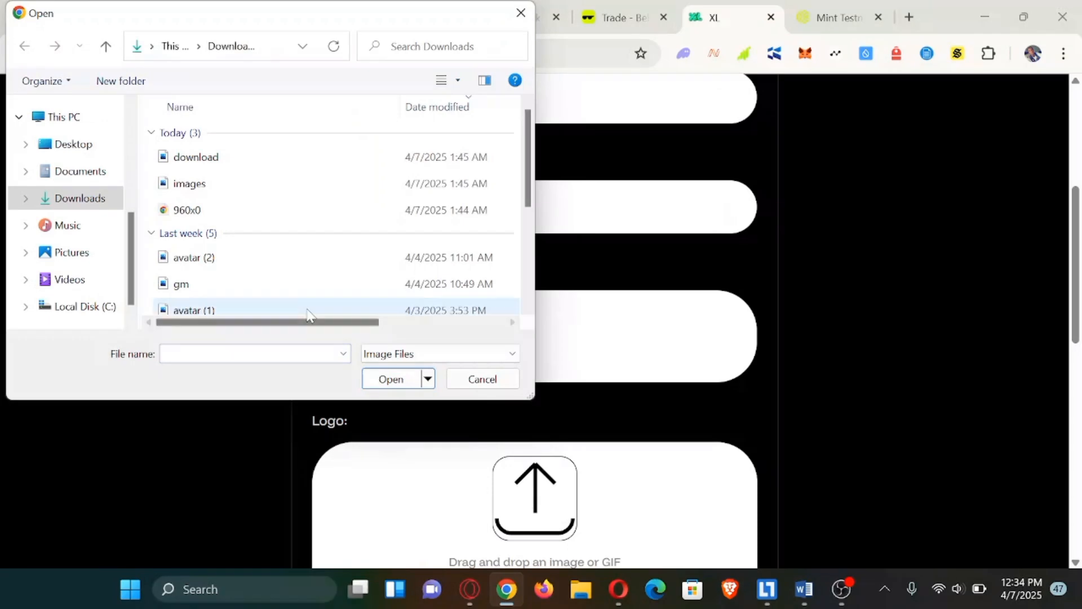
{"action": "left_click", "coordinate": [250, 164]}
{"action": "left_click", "coordinate": [389, 378]}
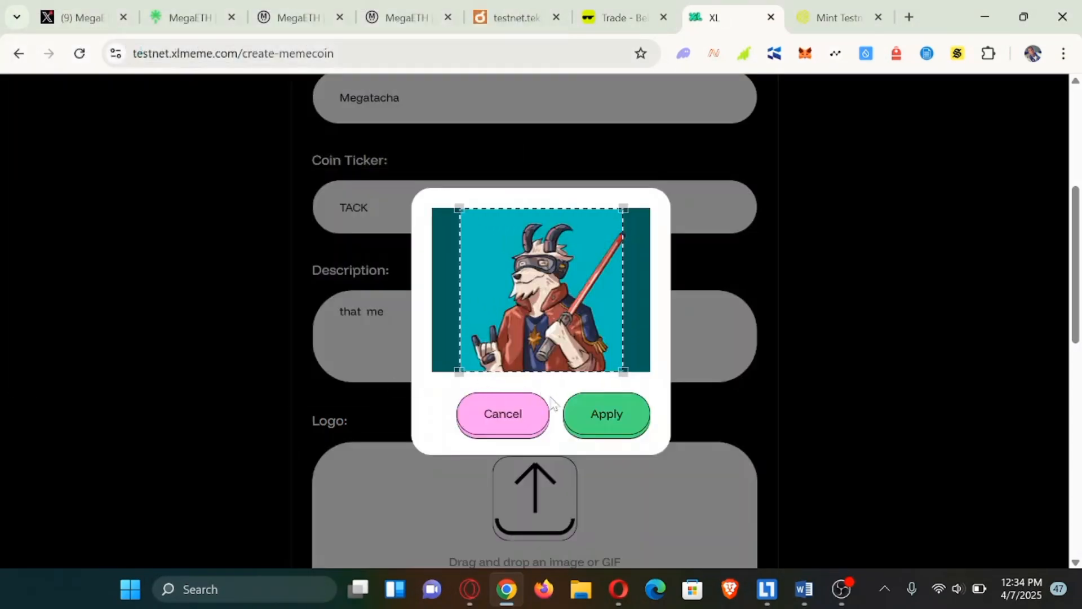
{"action": "left_click", "coordinate": [594, 414]}
- Fill in the coin's X link with the creator's saved handle and continue past the first step of the form
{"action": "scroll", "coordinate": [592, 406], "scroll_direction": "down", "scroll_amount": 8}
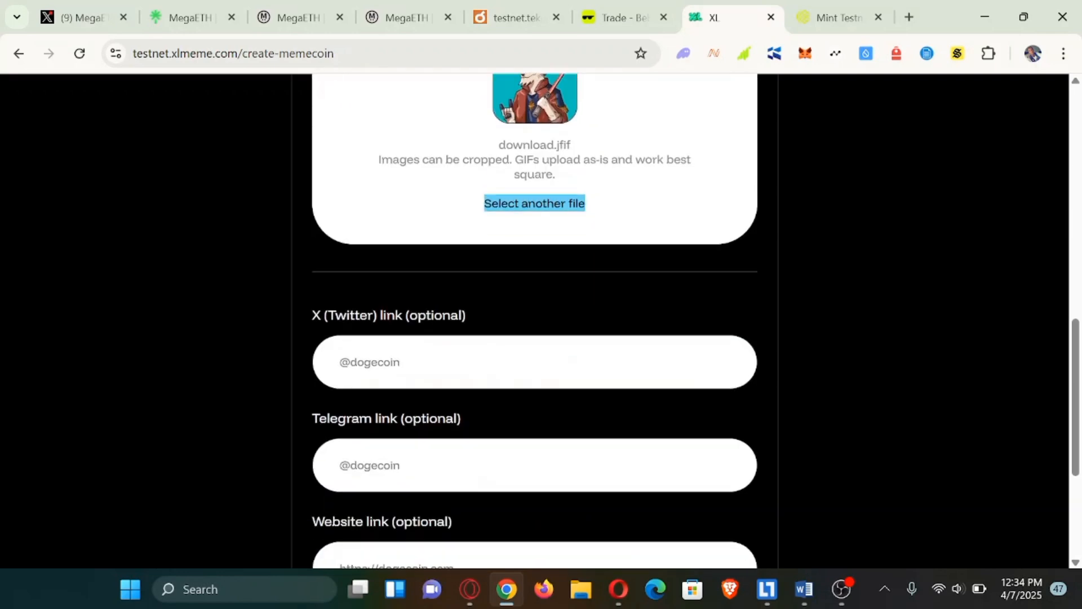
{"action": "left_click", "coordinate": [479, 320]}
{"action": "left_click", "coordinate": [496, 369]}
{"action": "scroll", "coordinate": [535, 338], "scroll_direction": "down", "scroll_amount": 3}
{"action": "scroll", "coordinate": [515, 434], "scroll_direction": "down", "scroll_amount": 1}
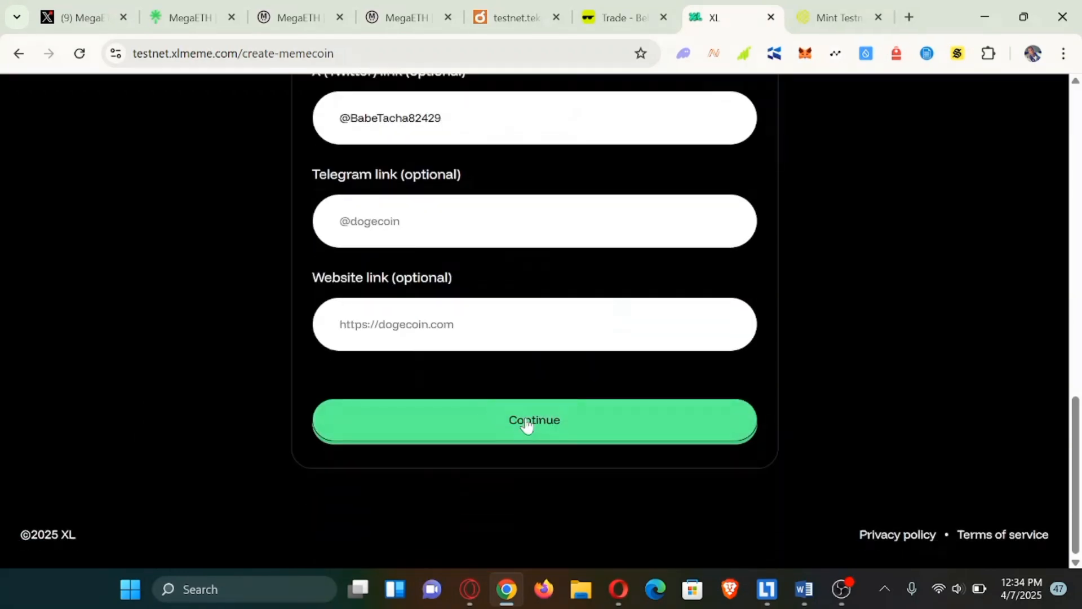
{"action": "left_click", "coordinate": [529, 427]}
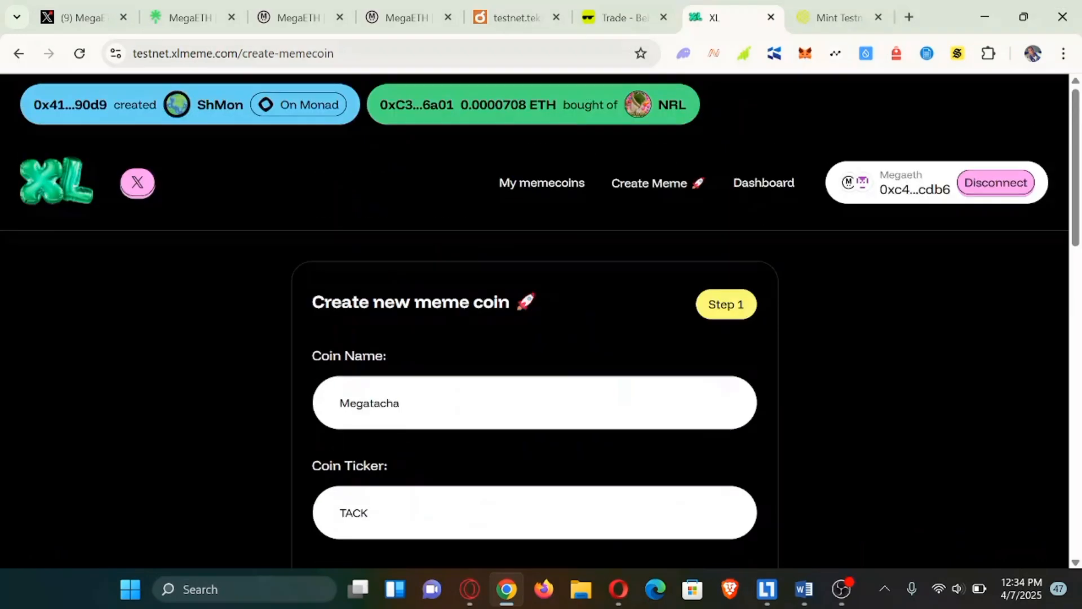
- Open the My memecoins page and review the coins already created with the wallet
{"action": "left_click", "coordinate": [533, 192]}
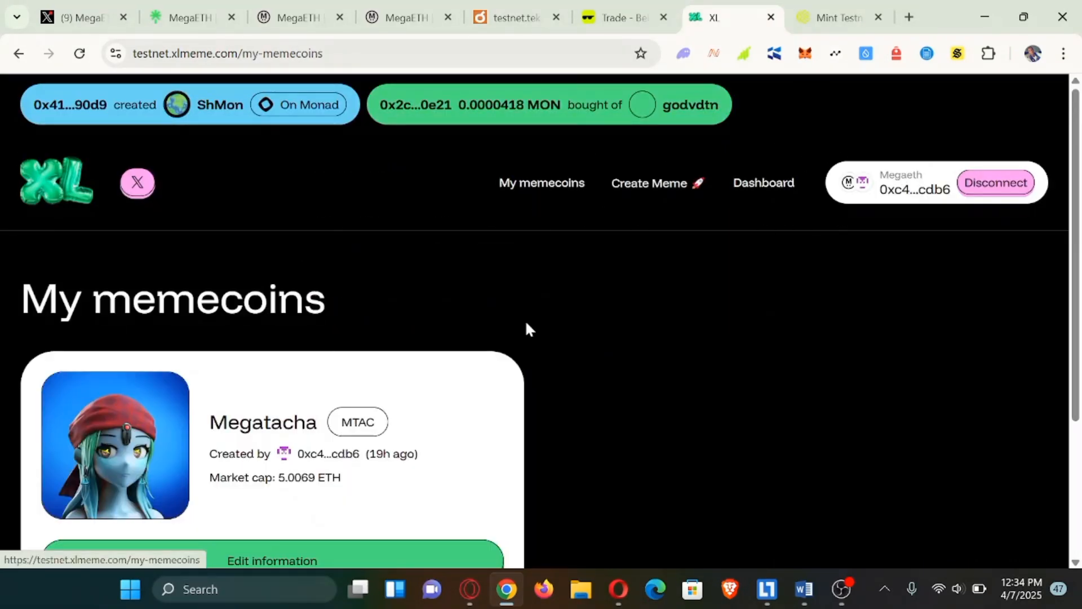
{"action": "scroll", "coordinate": [525, 320], "scroll_direction": "down", "scroll_amount": 3}
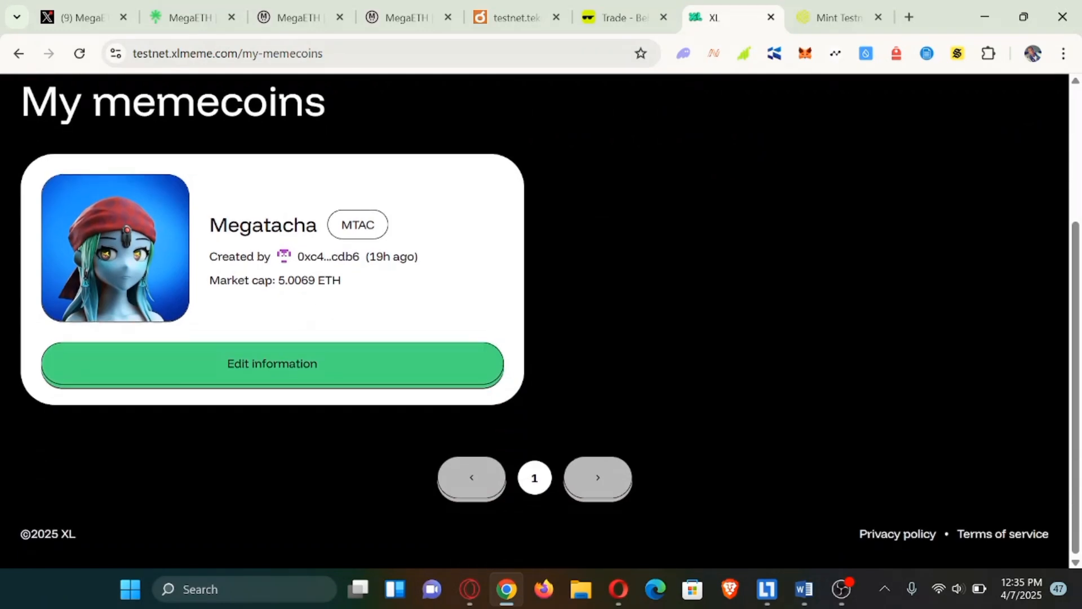
{"action": "scroll", "coordinate": [549, 233], "scroll_direction": "up", "scroll_amount": 3}
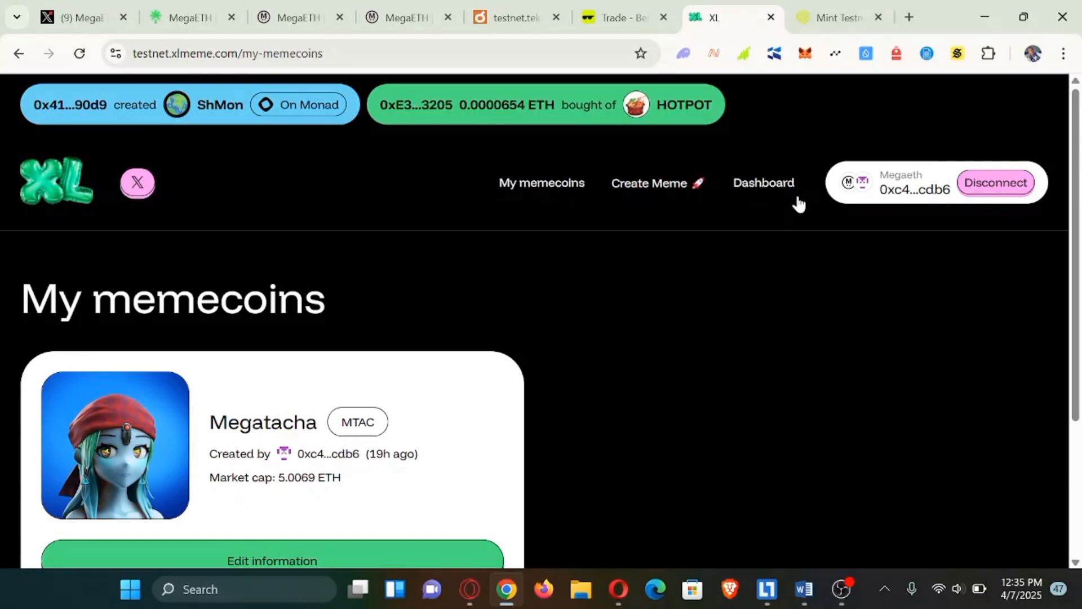
{"action": "left_click", "coordinate": [773, 193]}
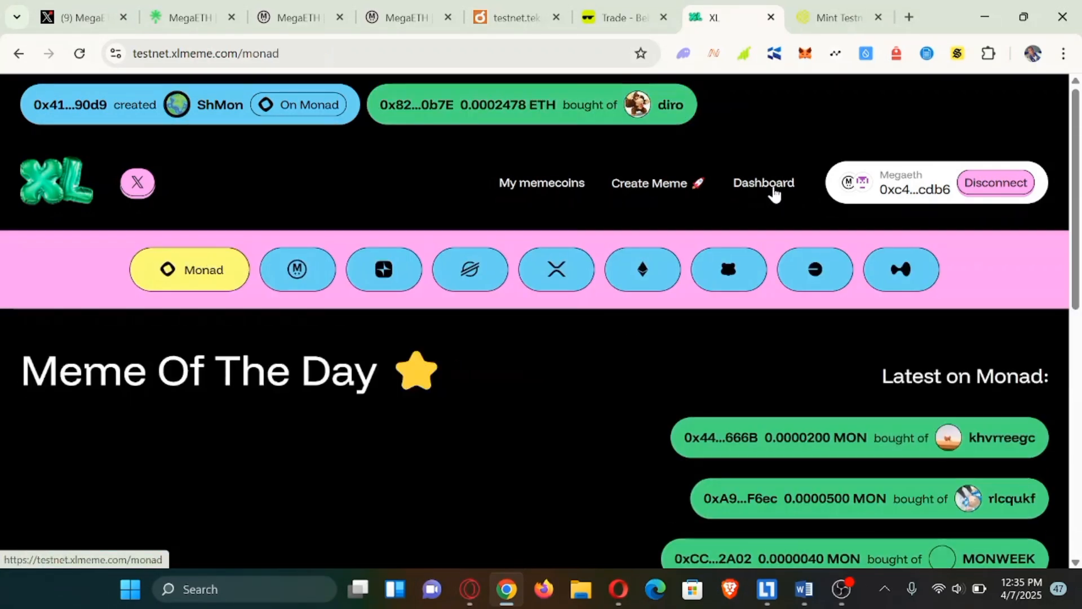
{"action": "scroll", "coordinate": [715, 327], "scroll_direction": "down", "scroll_amount": 1}
{"action": "scroll", "coordinate": [716, 330], "scroll_direction": "down", "scroll_amount": 7}
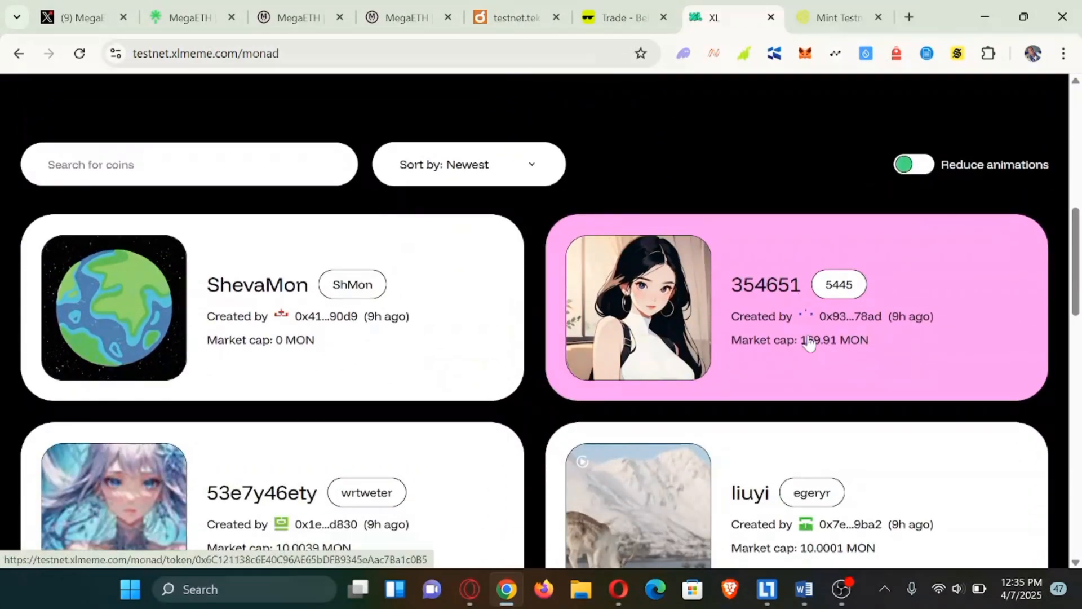
{"action": "left_click", "coordinate": [797, 355]}
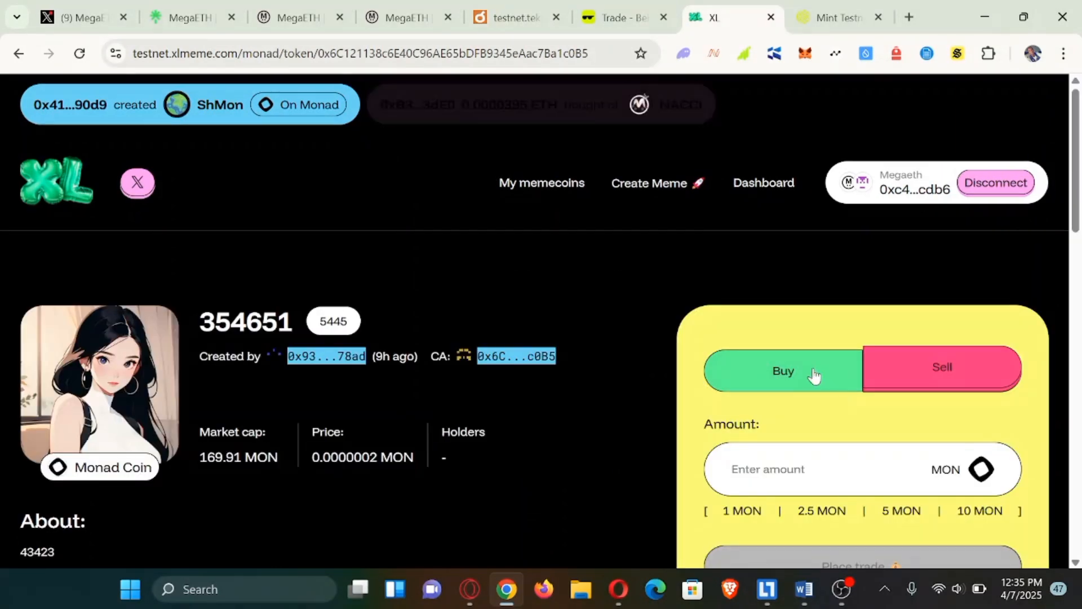
{"action": "scroll", "coordinate": [823, 409], "scroll_direction": "down", "scroll_amount": 1}
{"action": "scroll", "coordinate": [823, 412], "scroll_direction": "down", "scroll_amount": 3}
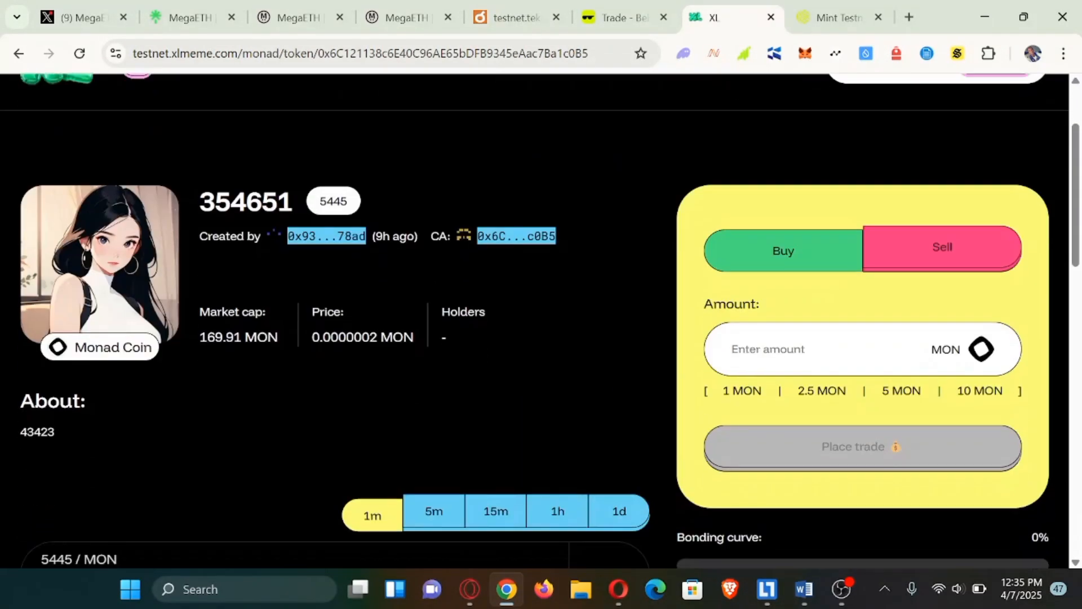
- Set the buy amount to 0.1 MON and review the coin's price chart, bonding curve and holders
{"action": "left_click", "coordinate": [823, 347]}
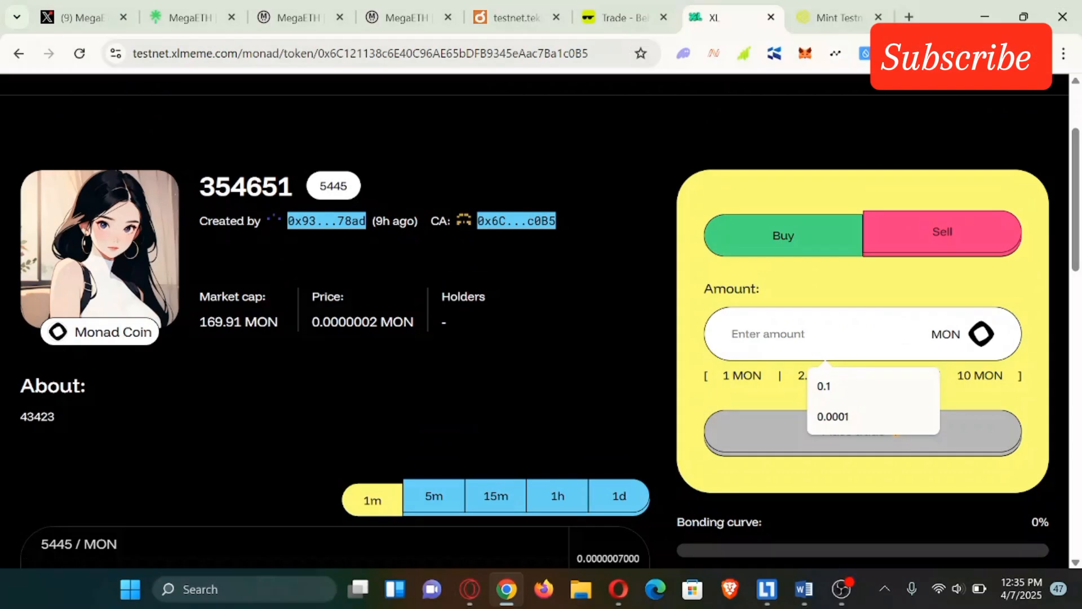
{"action": "left_click", "coordinate": [824, 385]}
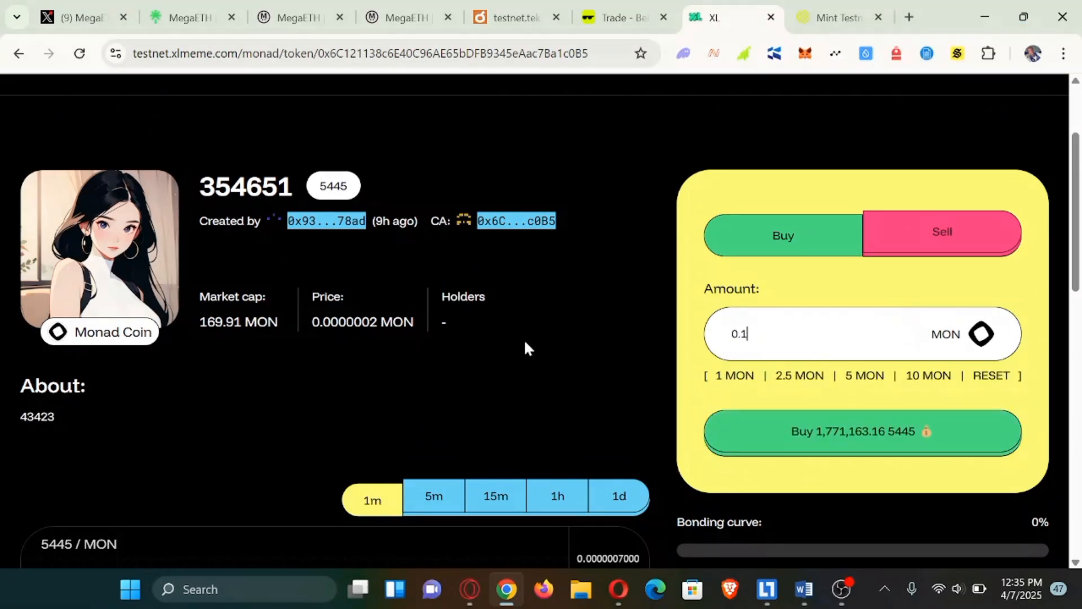
{"action": "scroll", "coordinate": [535, 384], "scroll_direction": "down", "scroll_amount": 5}
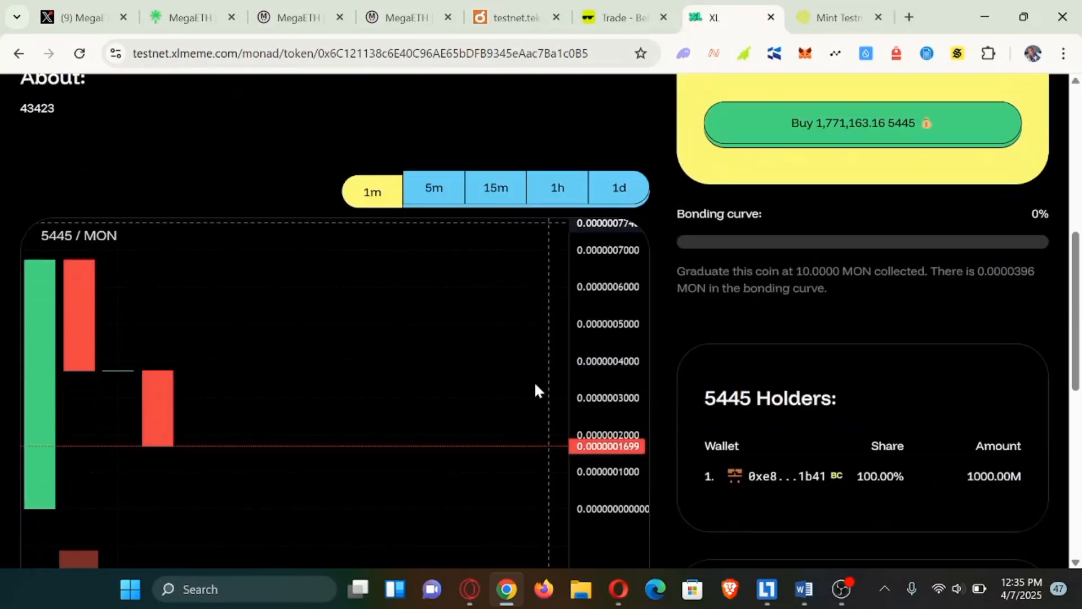
{"action": "scroll", "coordinate": [533, 381], "scroll_direction": "down", "scroll_amount": 4}
{"action": "scroll", "coordinate": [533, 381], "scroll_direction": "up", "scroll_amount": 10}
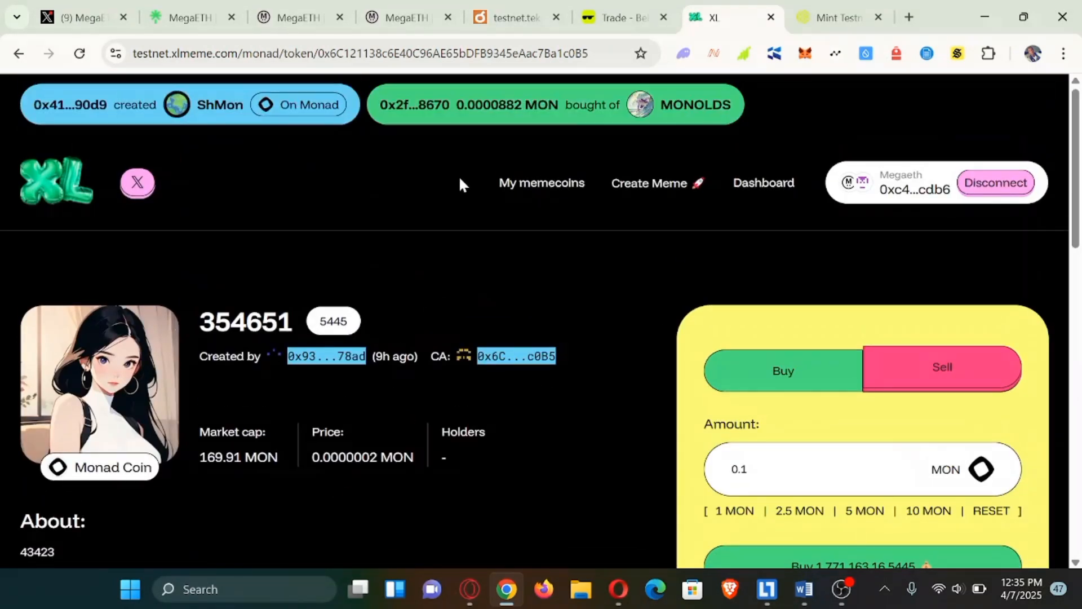
- Review Cap's testnet cUSD mint page, and open Superboard's "MegaETH Testnet: Real-Time Era" campaign in Opera
{"action": "left_click", "coordinate": [802, 10]}
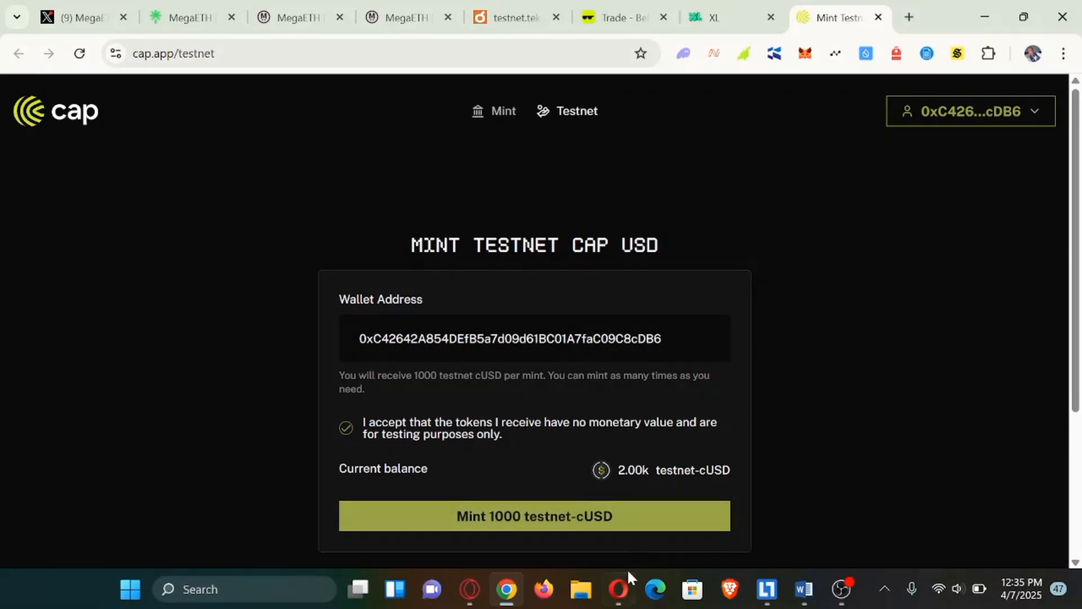
{"action": "left_click", "coordinate": [619, 589]}
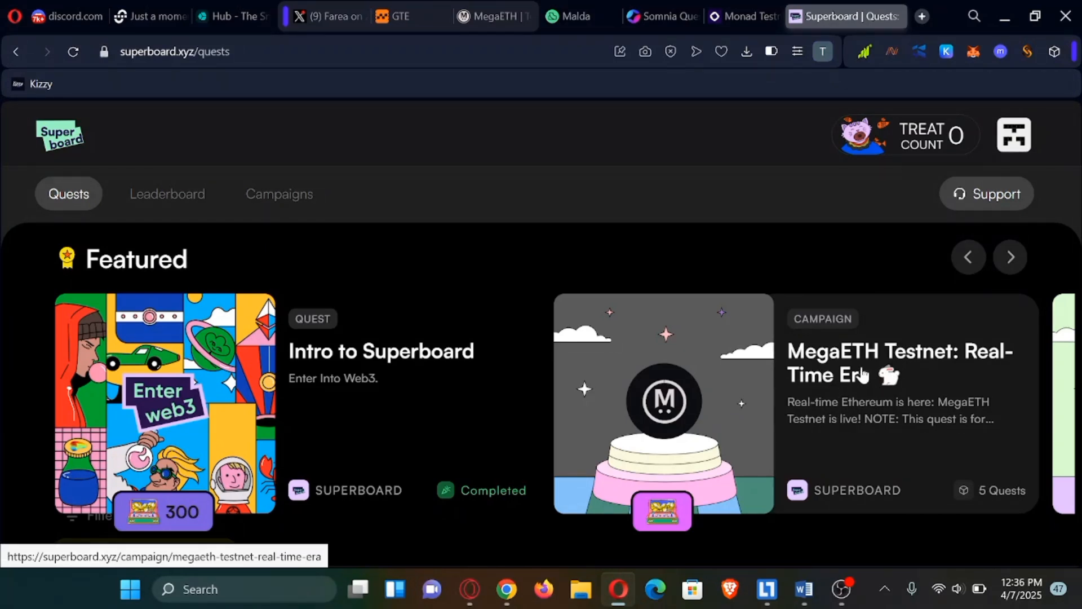
{"action": "left_click", "coordinate": [670, 455]}
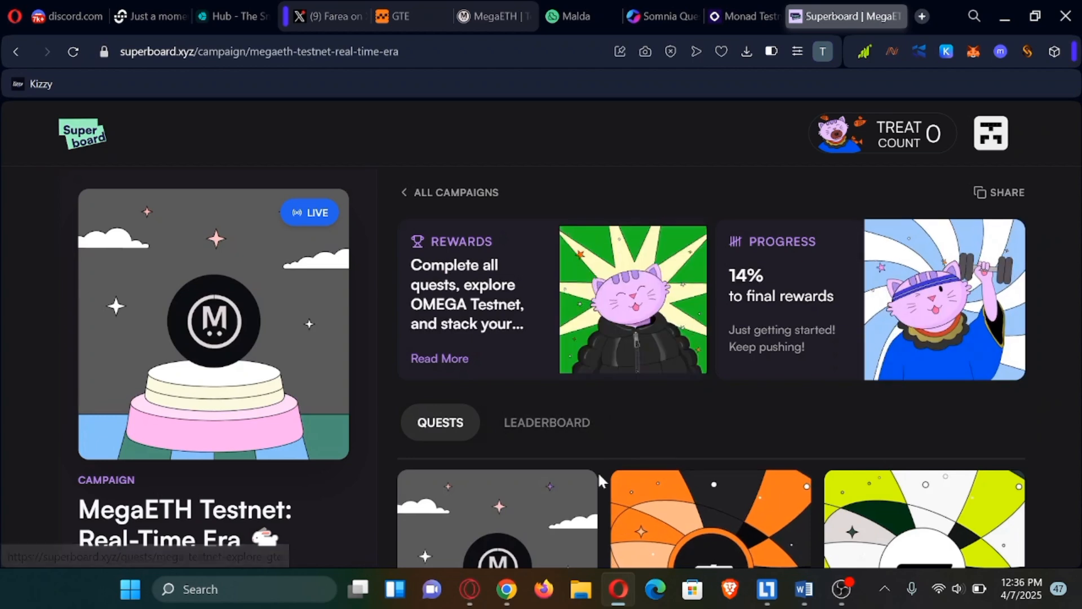
- Review the quests listed in the "MegaETH Testnet: Real-Time Era" campaign and the status of each
{"action": "scroll", "coordinate": [598, 471], "scroll_direction": "down", "scroll_amount": 3}
{"action": "scroll", "coordinate": [598, 471], "scroll_direction": "down", "scroll_amount": 5}
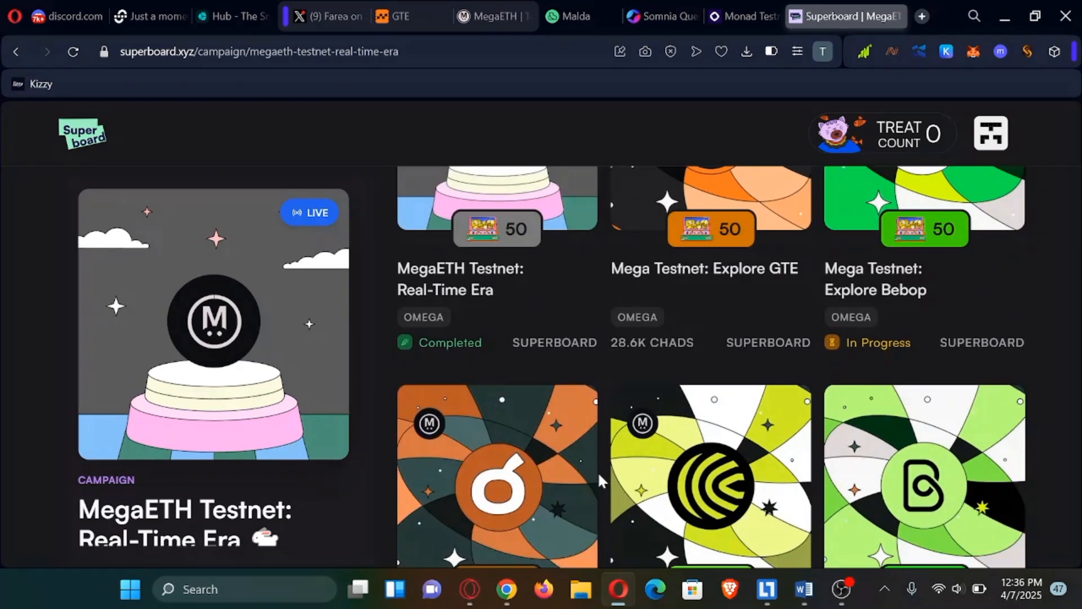
{"action": "scroll", "coordinate": [598, 471], "scroll_direction": "down", "scroll_amount": 5}
{"action": "scroll", "coordinate": [599, 475], "scroll_direction": "down", "scroll_amount": 5}
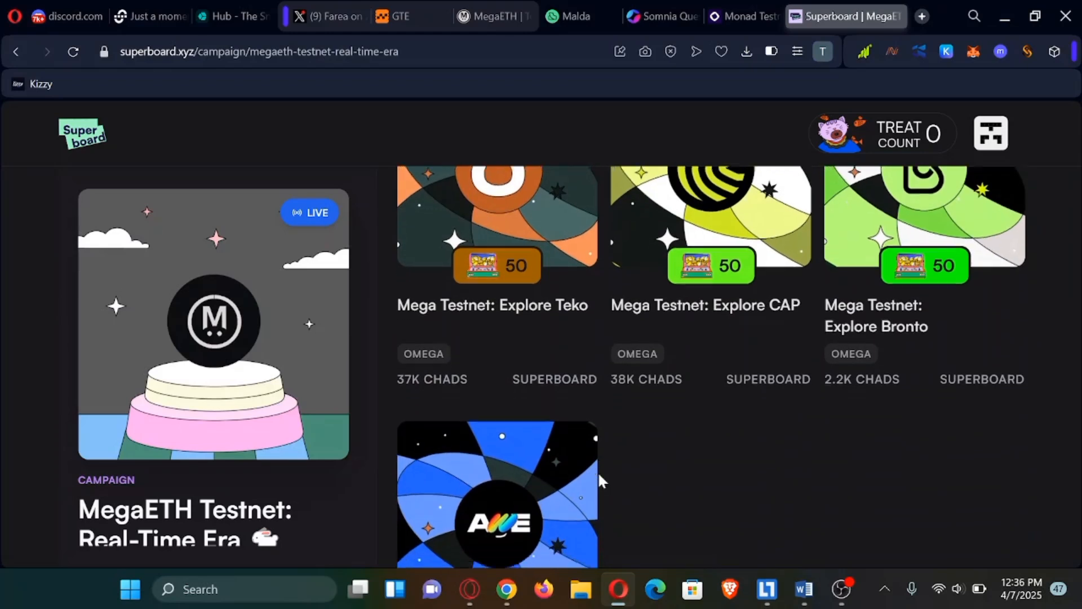
{"action": "scroll", "coordinate": [598, 475], "scroll_direction": "up", "scroll_amount": 5}
{"action": "scroll", "coordinate": [599, 475], "scroll_direction": "up", "scroll_amount": 10}
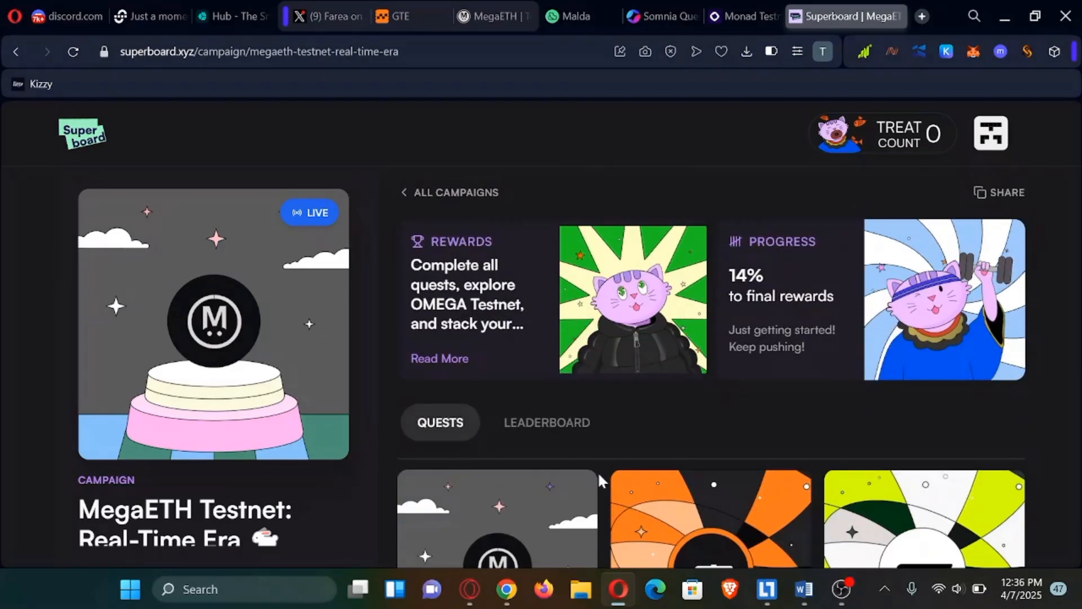
- Open the Superboard account profile and review its Wallets section and the Discord, Twitter, Email and Farcaster entries under Socials
{"action": "left_click", "coordinate": [991, 136]}
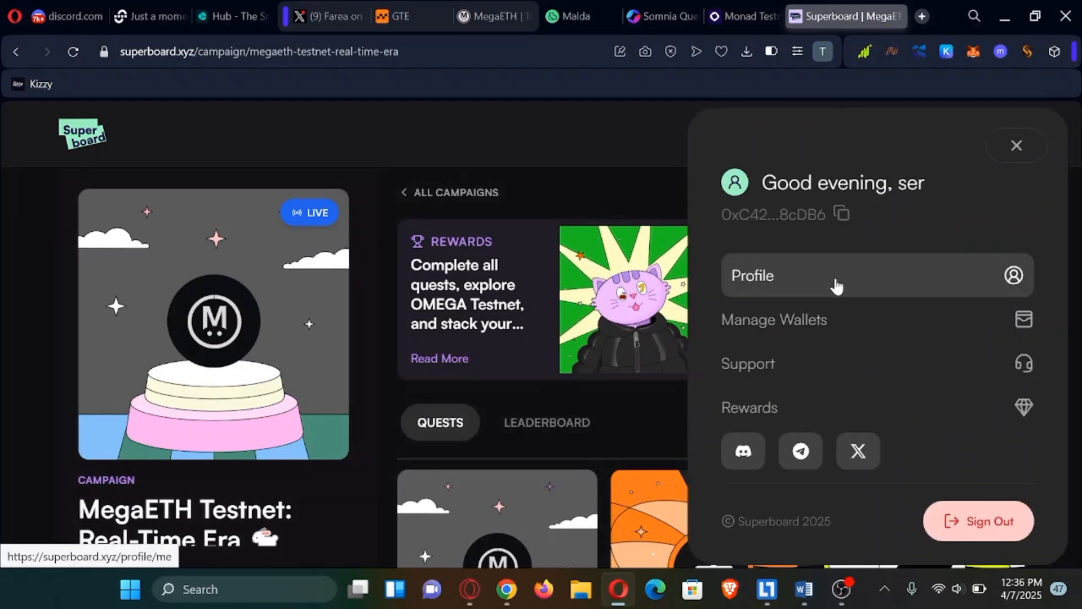
{"action": "left_click", "coordinate": [848, 292]}
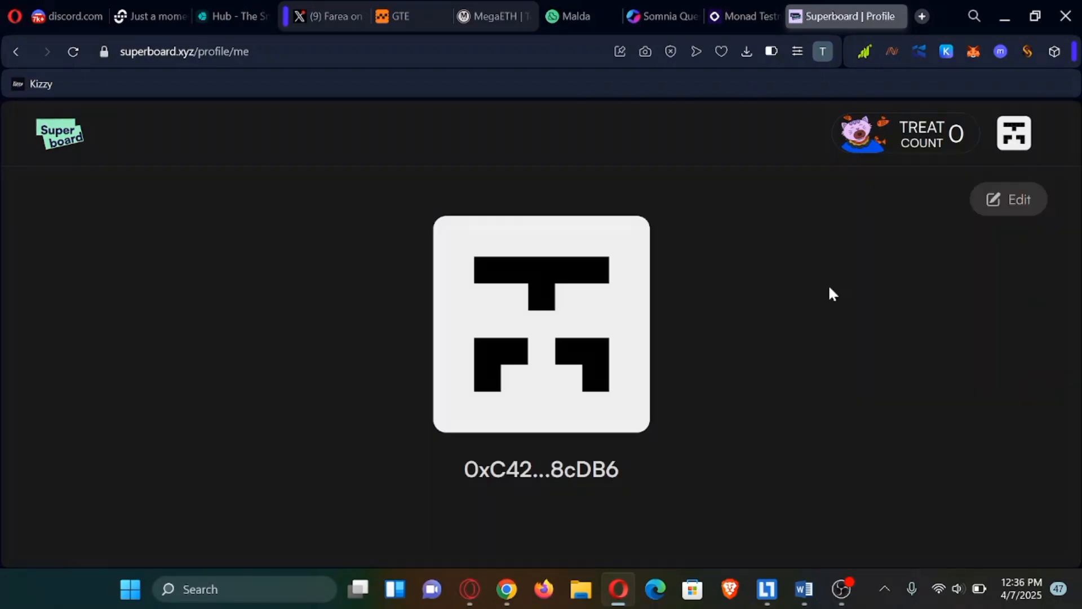
{"action": "scroll", "coordinate": [828, 284], "scroll_direction": "down", "scroll_amount": 7}
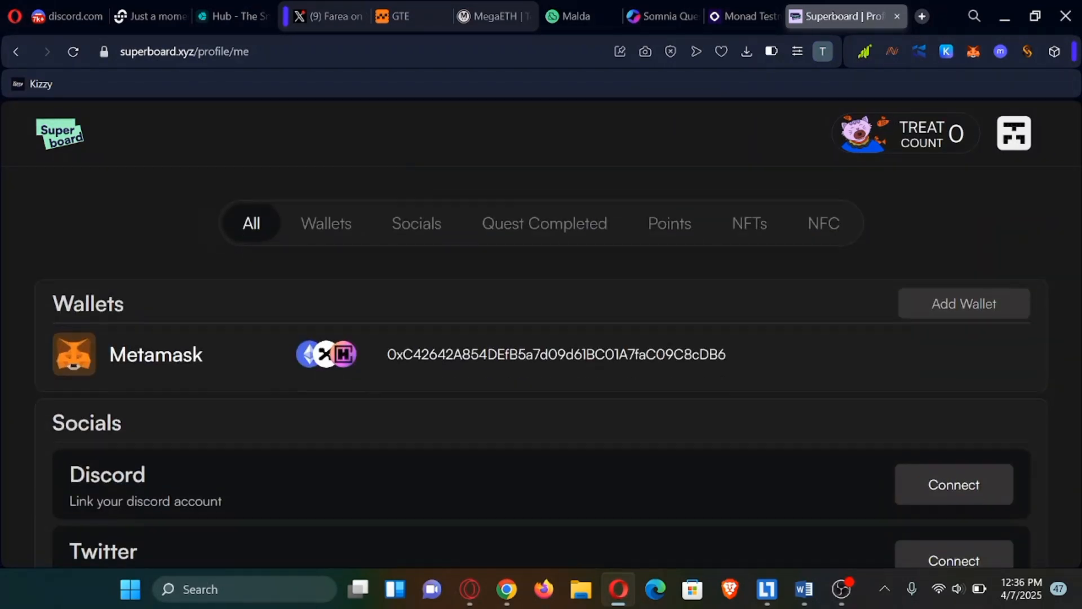
{"action": "scroll", "coordinate": [828, 284], "scroll_direction": "up", "scroll_amount": 2}
{"action": "scroll", "coordinate": [548, 418], "scroll_direction": "down", "scroll_amount": 3}
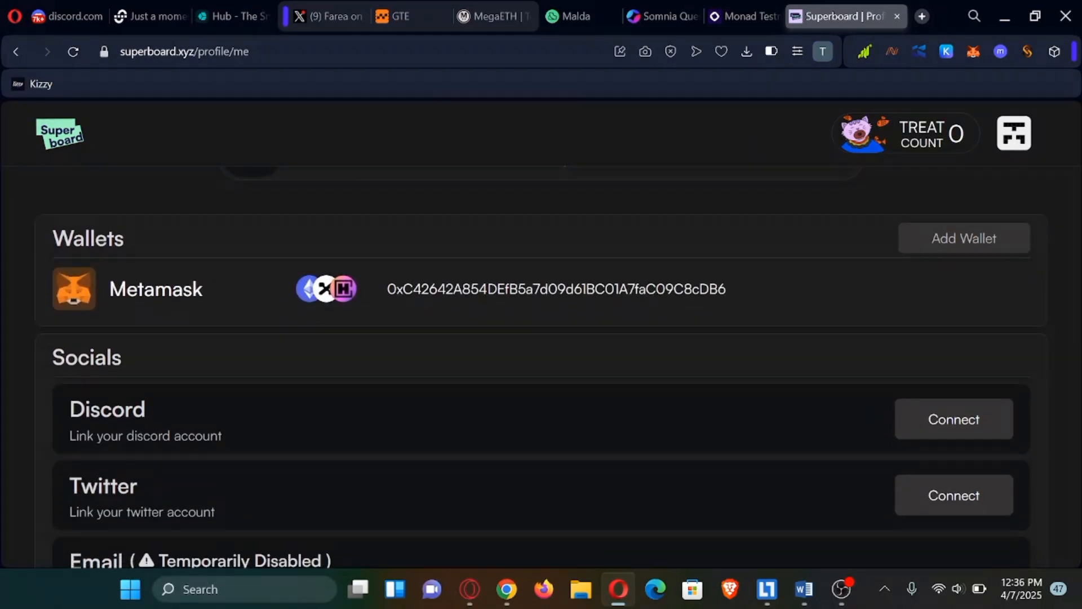
{"action": "scroll", "coordinate": [541, 367], "scroll_direction": "down", "scroll_amount": 2}
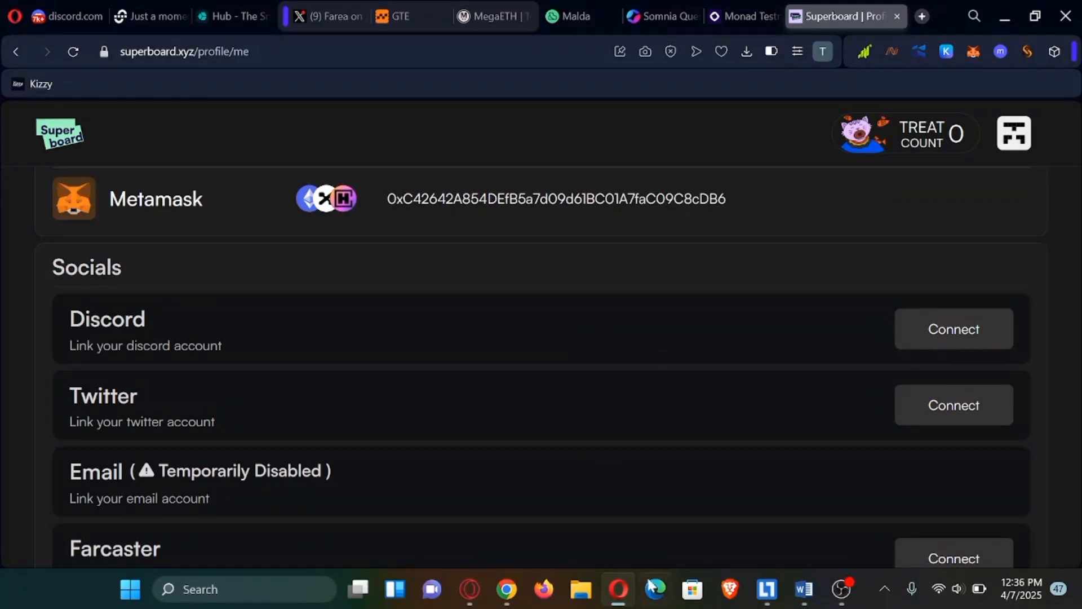
{"action": "scroll", "coordinate": [852, 158], "scroll_direction": "up", "scroll_amount": 8}
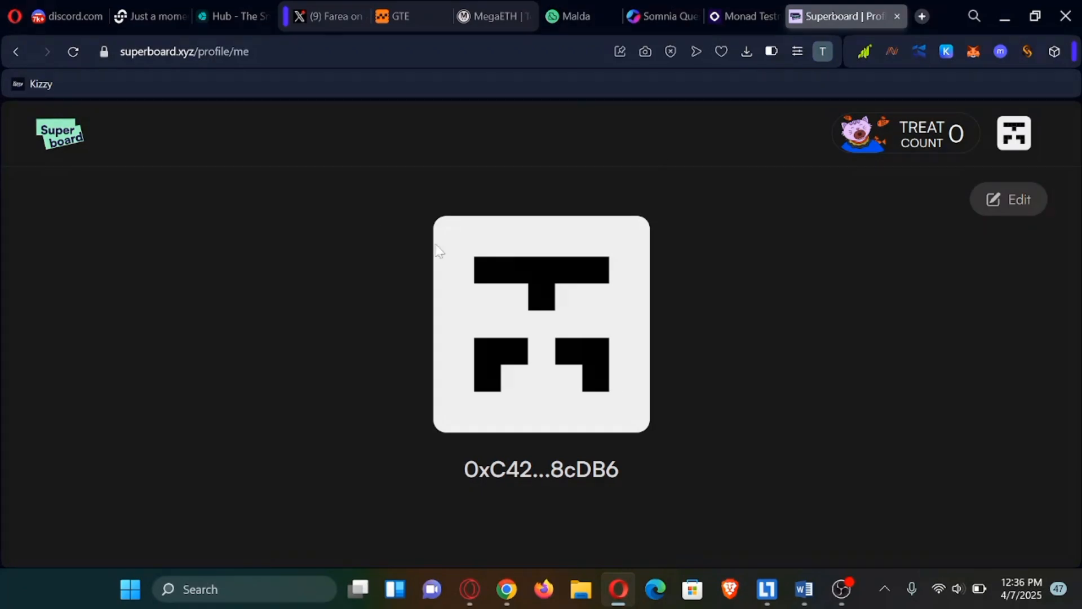
- Switch to the GTE testnet site and look through its Dash token page and the section for earning fees
{"action": "left_click", "coordinate": [412, 23]}
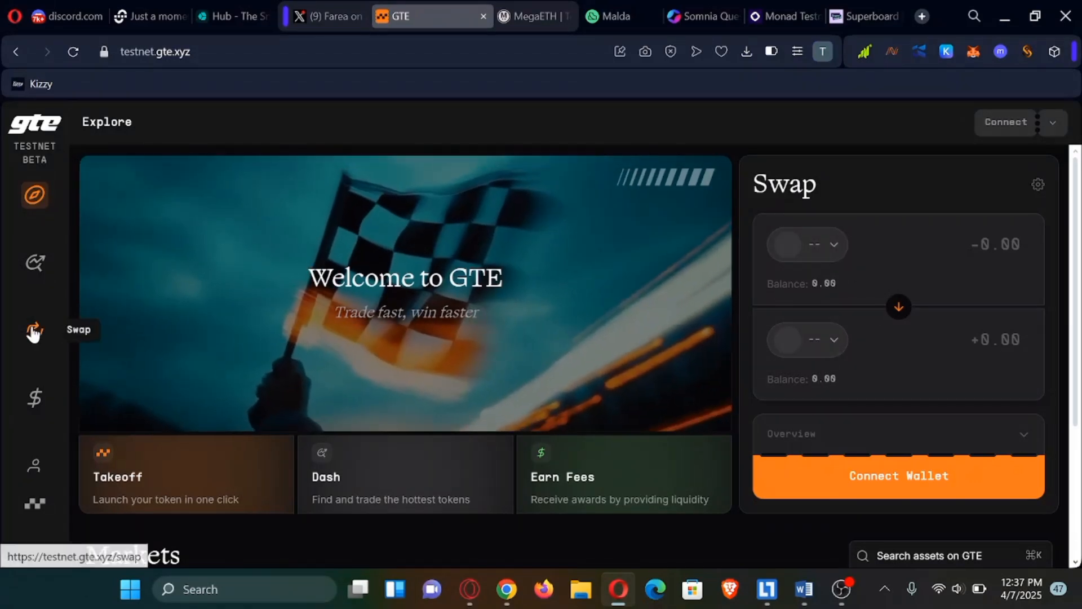
{"action": "left_click", "coordinate": [31, 264]}
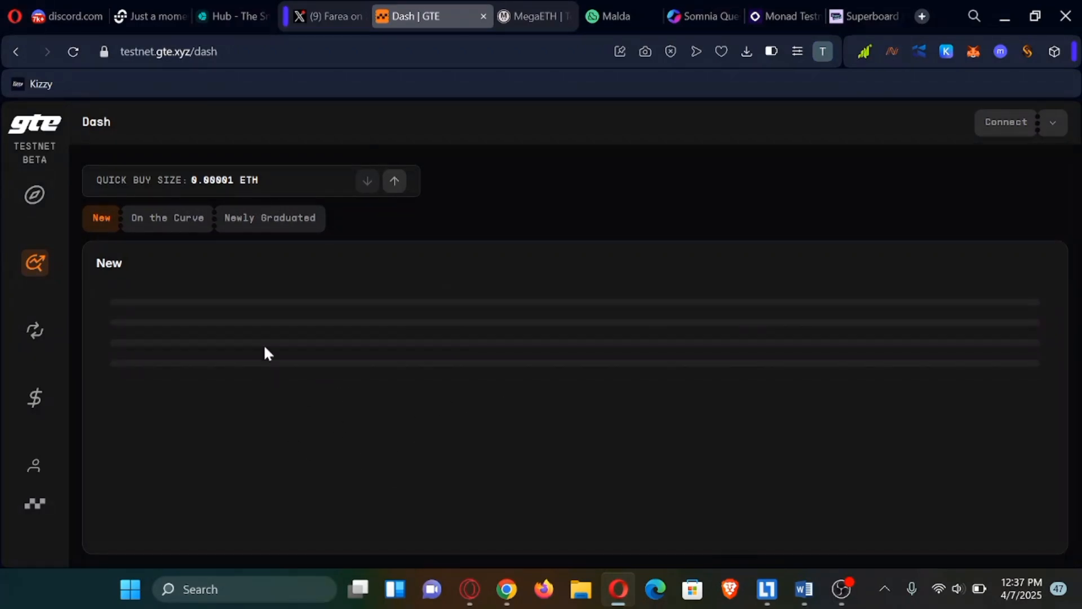
{"action": "left_click", "coordinate": [34, 400]}
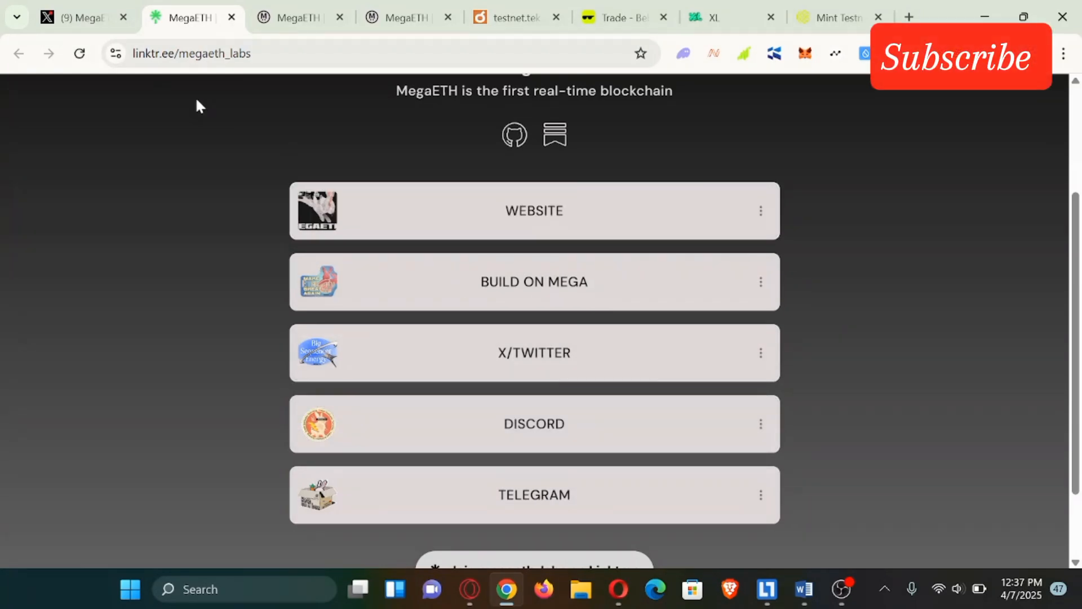
- Switch to the MegaETH profile on X in Chrome and read through its pinned and recent posts
{"action": "left_click", "coordinate": [101, 17]}
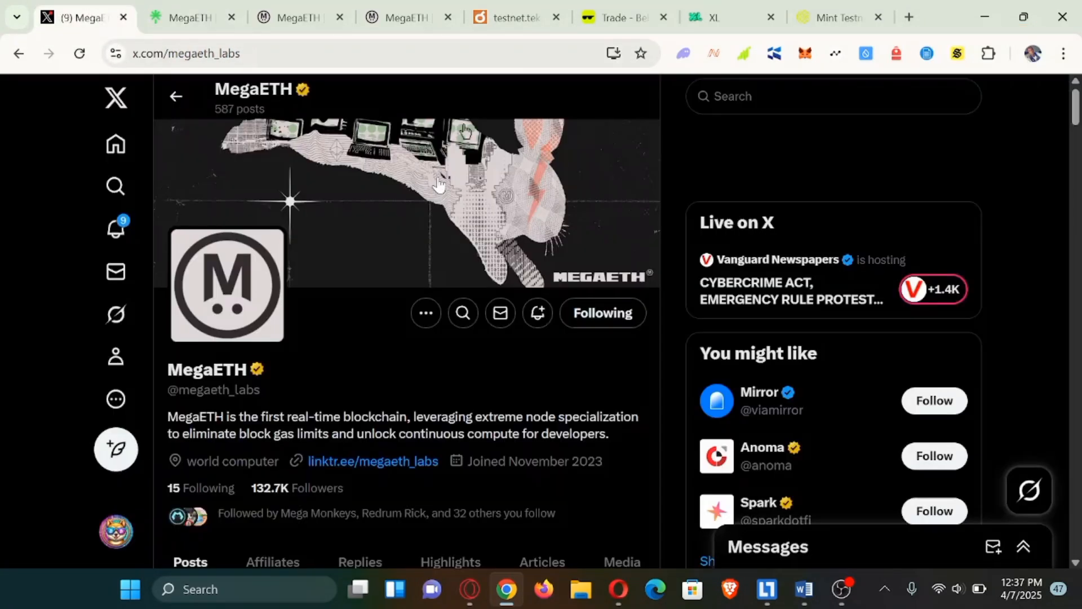
{"action": "scroll", "coordinate": [483, 290], "scroll_direction": "down", "scroll_amount": 6}
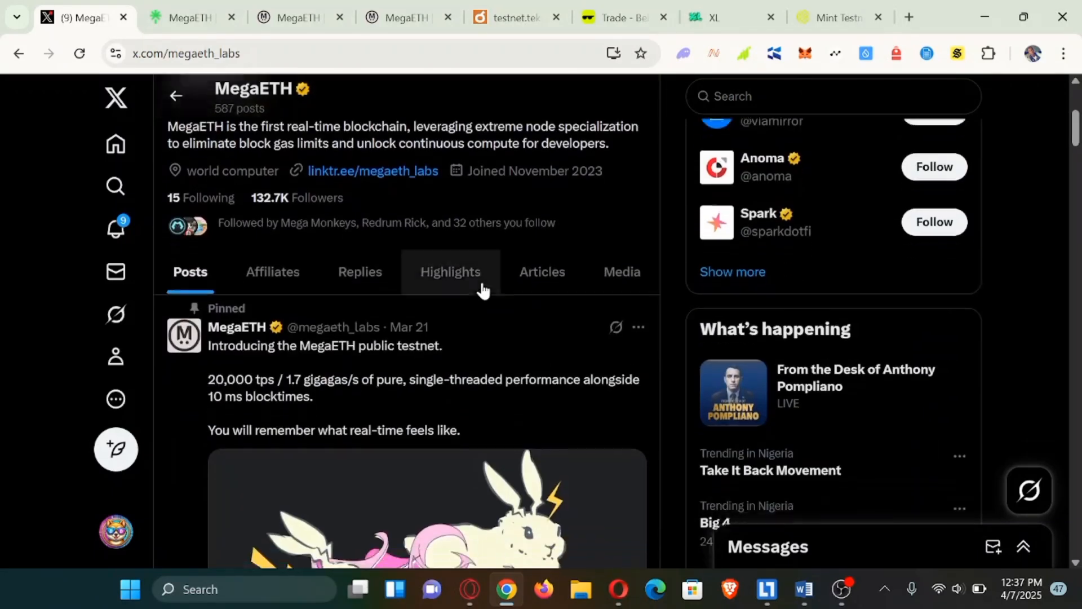
{"action": "scroll", "coordinate": [483, 291], "scroll_direction": "down", "scroll_amount": 10}
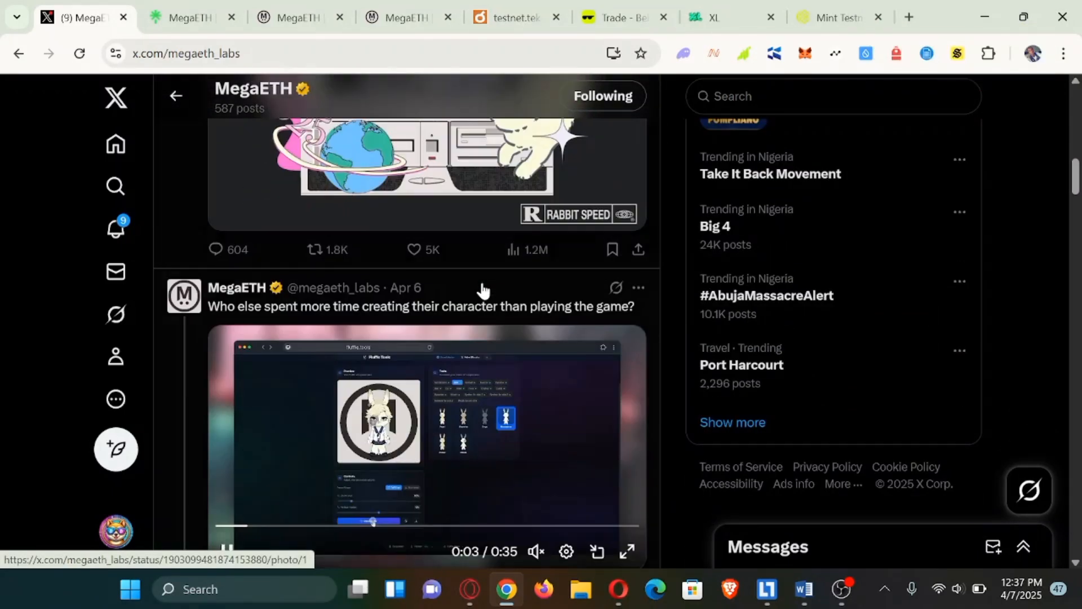
{"action": "scroll", "coordinate": [483, 290], "scroll_direction": "down", "scroll_amount": 10}
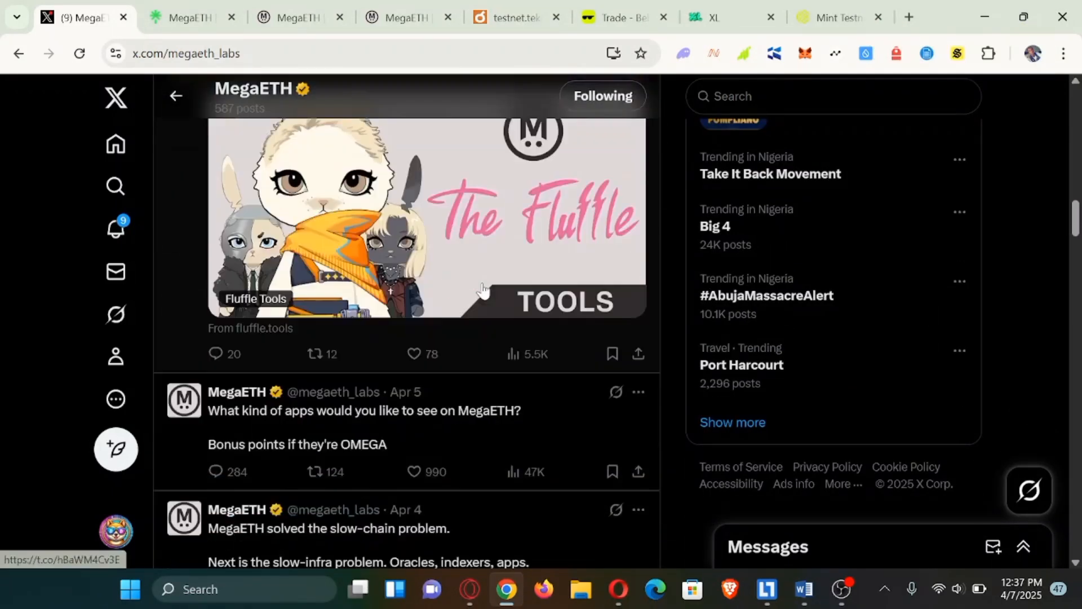
{"action": "scroll", "coordinate": [482, 290], "scroll_direction": "down", "scroll_amount": 15}
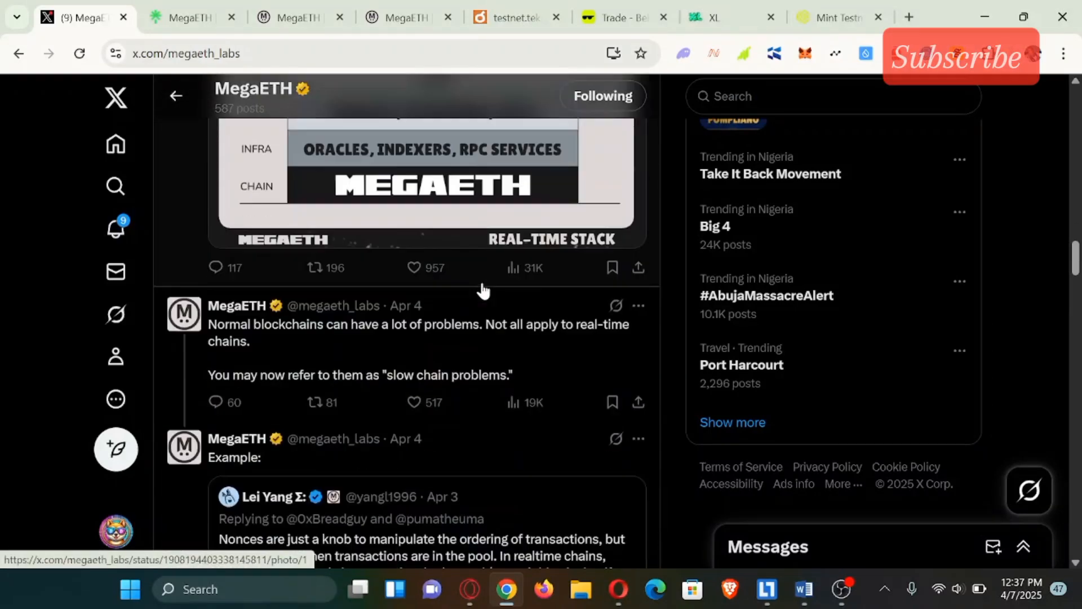
{"action": "scroll", "coordinate": [482, 290], "scroll_direction": "down", "scroll_amount": 7}
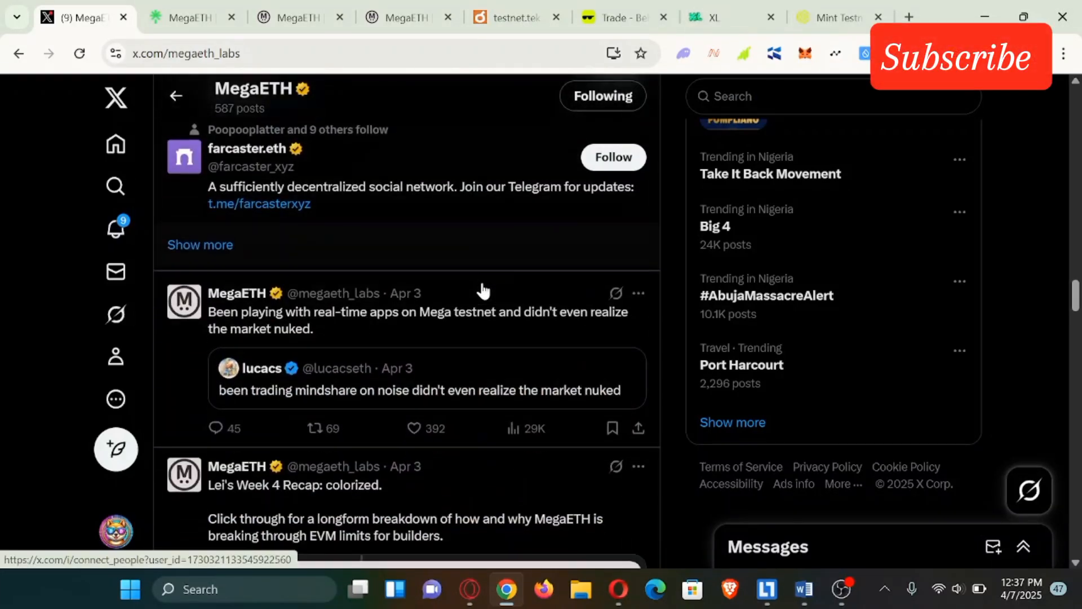
{"action": "scroll", "coordinate": [483, 290], "scroll_direction": "down", "scroll_amount": 9}
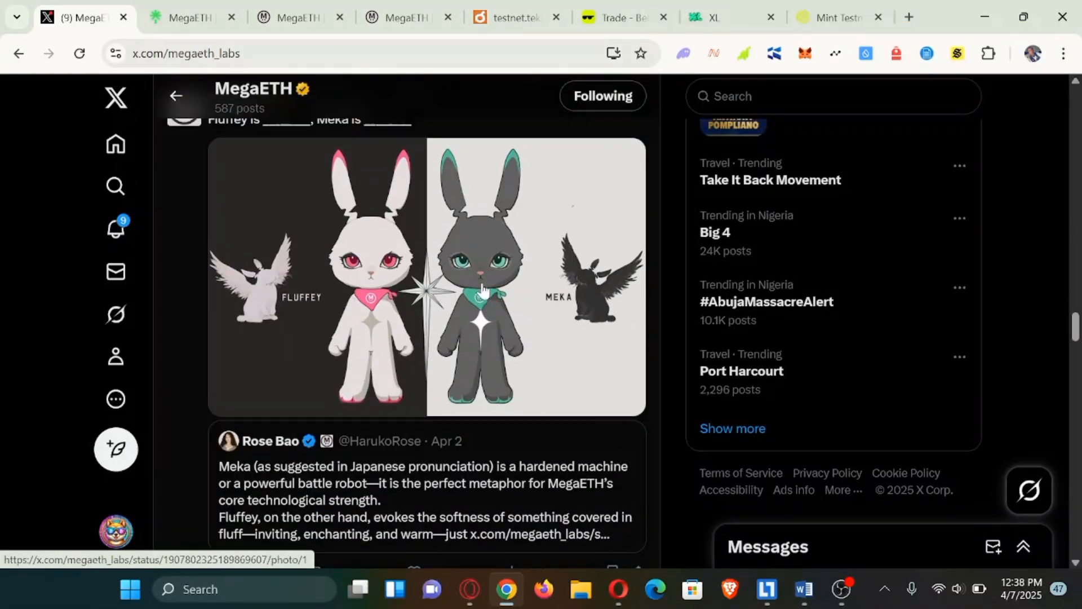